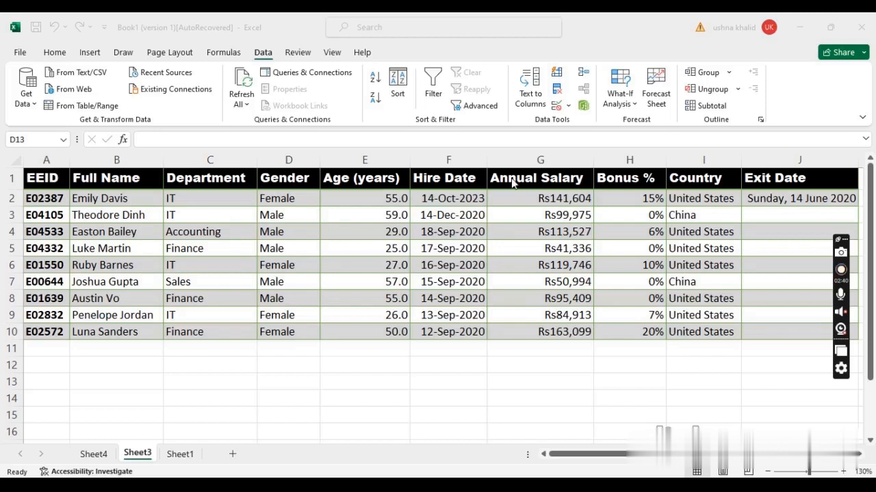
click(62, 57)
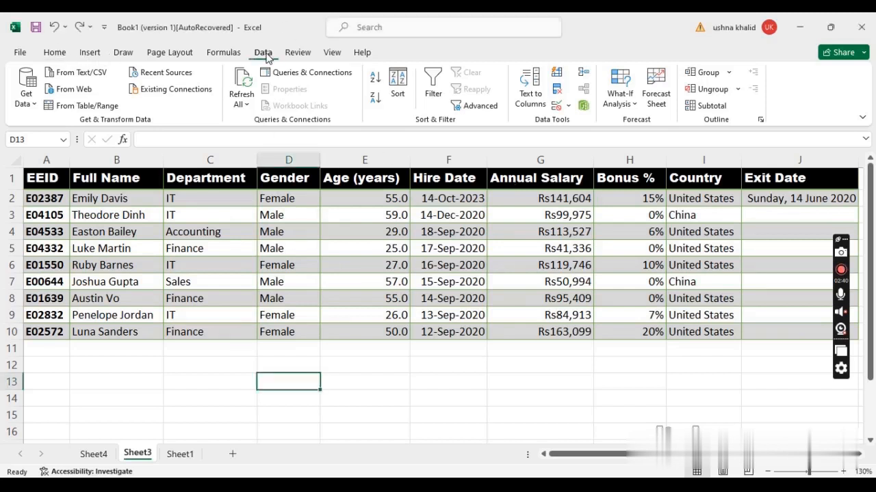
click(53, 53)
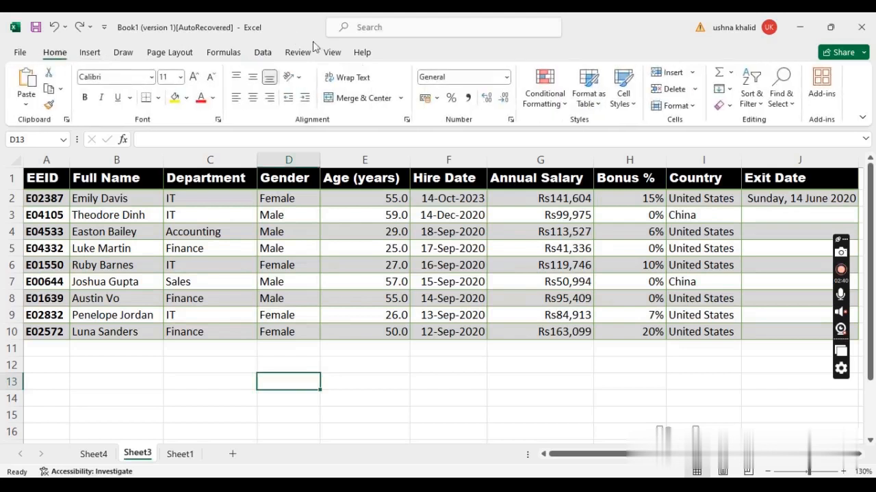
click(269, 54)
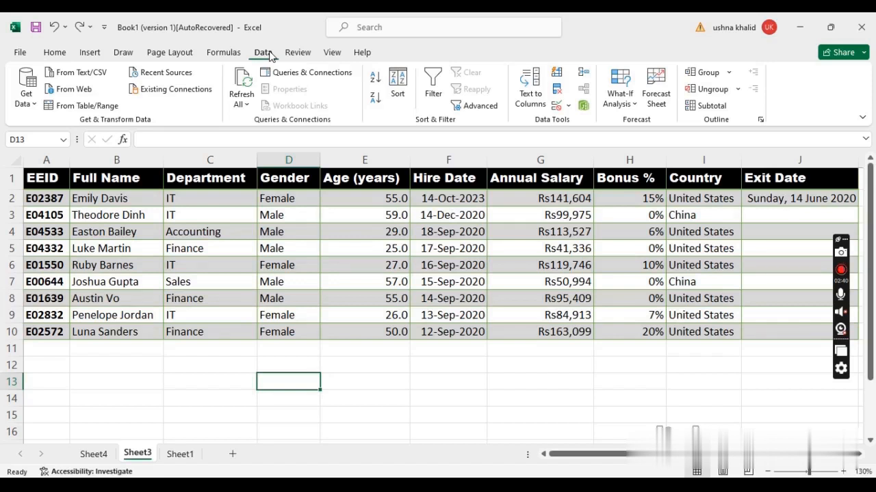
Set up Text to Columns on the Full Name column as delimited, enabling the Space delimiter and disabling the Other delimiter.
click(108, 160)
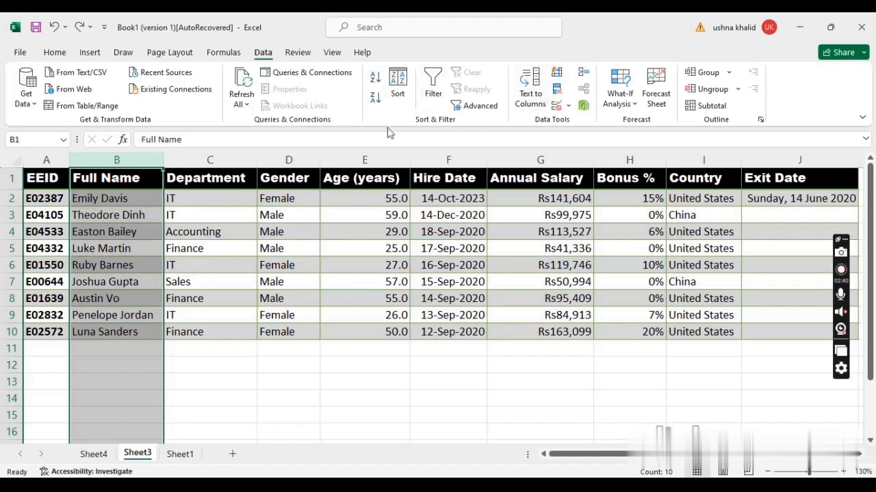
click(528, 100)
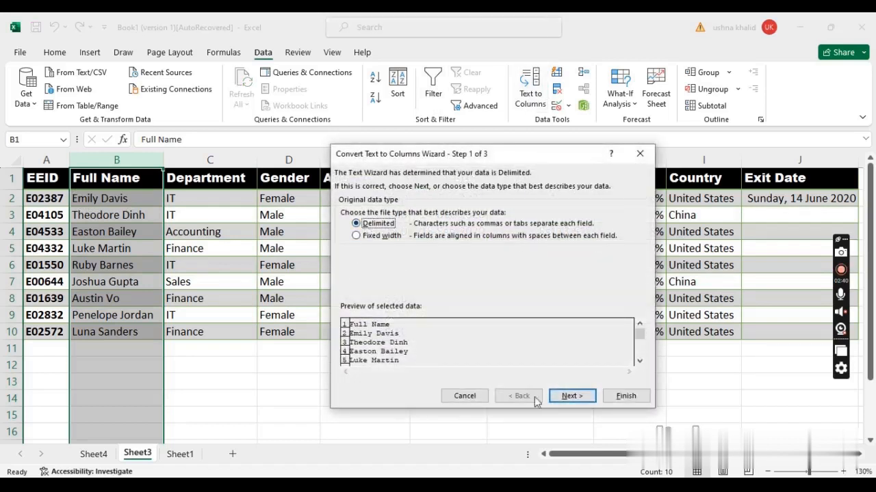
click(567, 396)
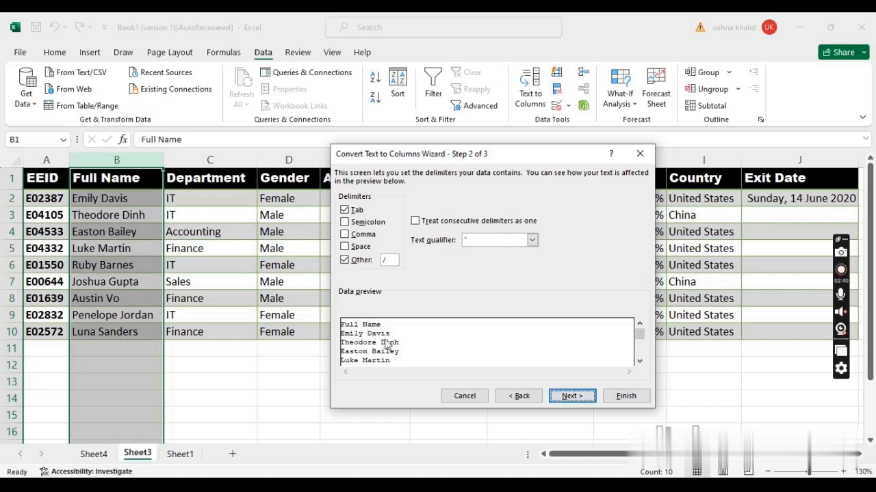
click(346, 247)
click(344, 261)
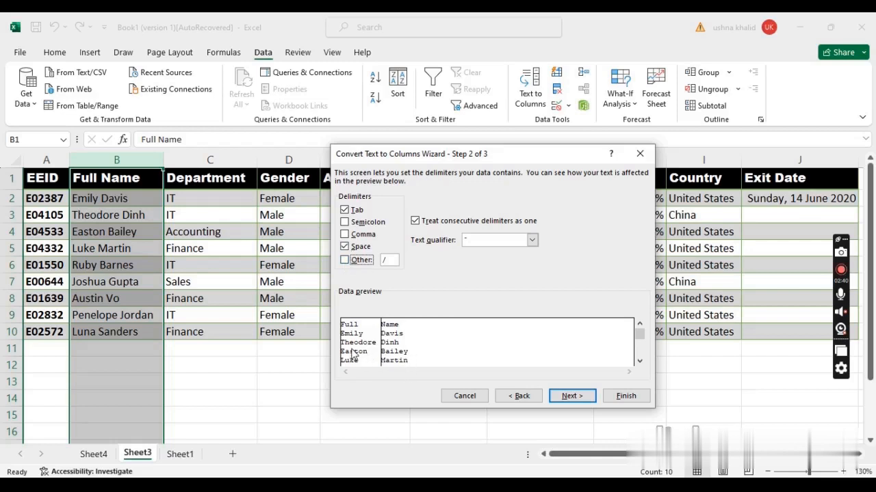
click(566, 401)
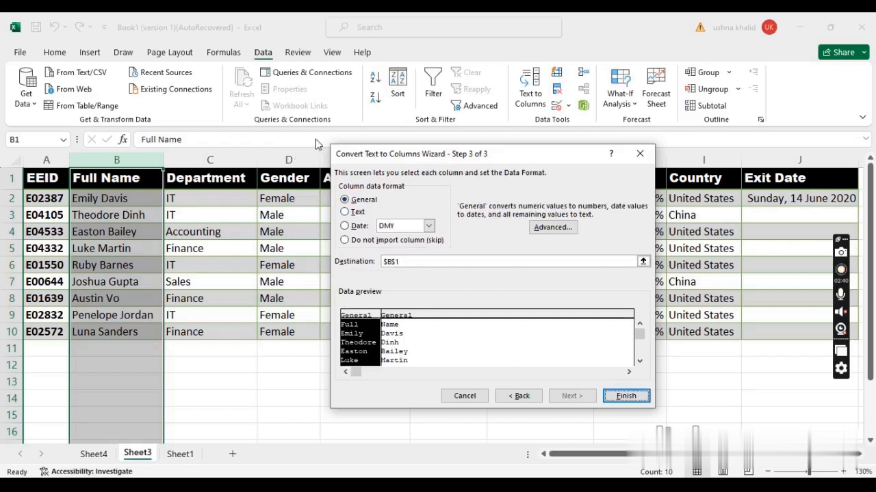
click(345, 213)
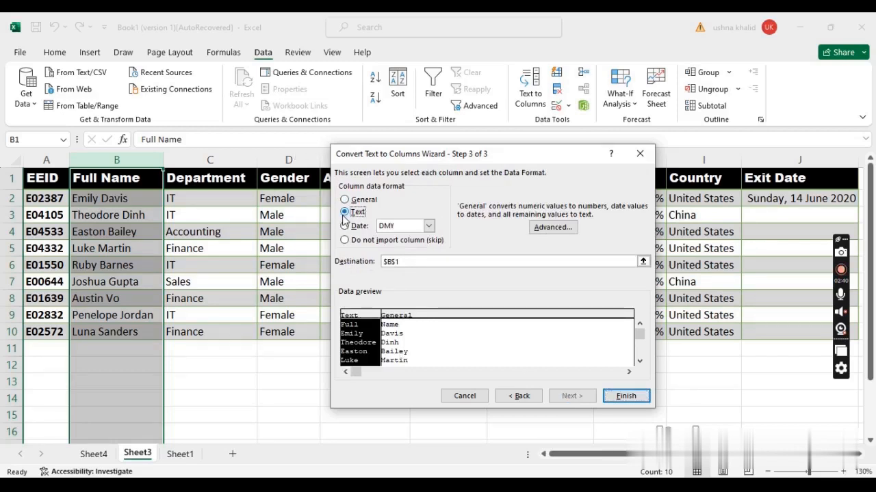
click(621, 396)
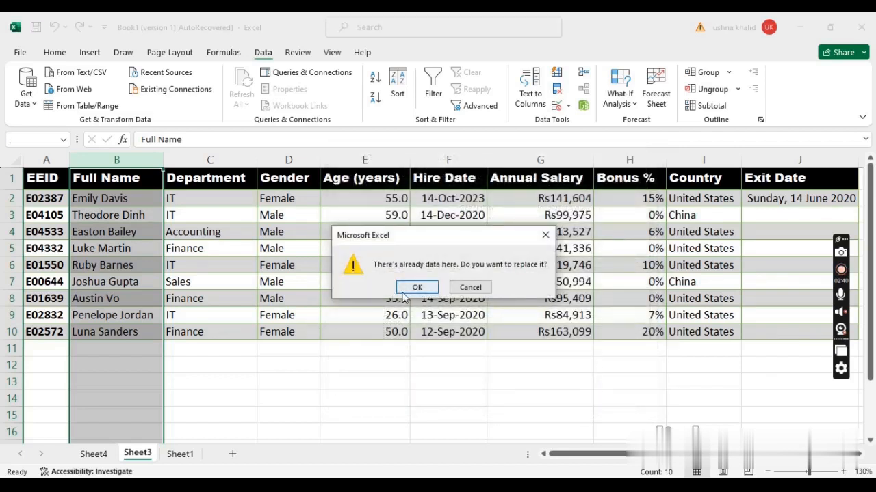
click(471, 288)
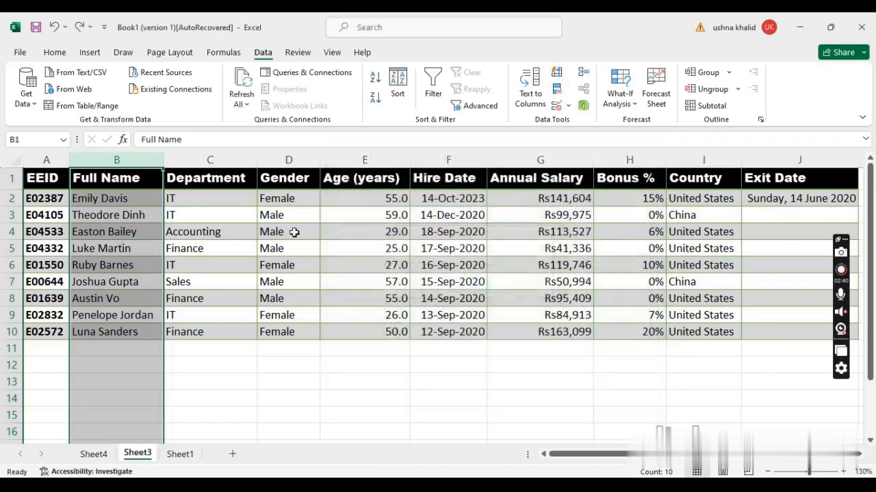
Insert an empty sheet column between the Full Name and Department columns.
click(219, 178)
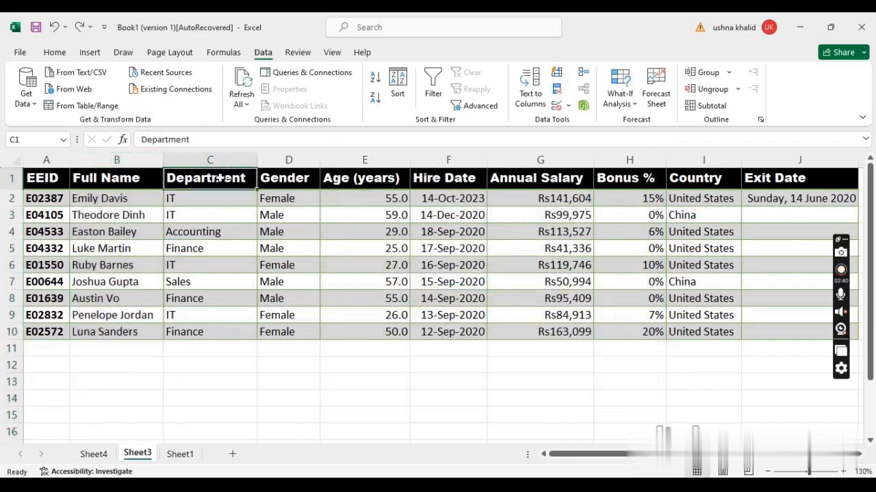
click(221, 161)
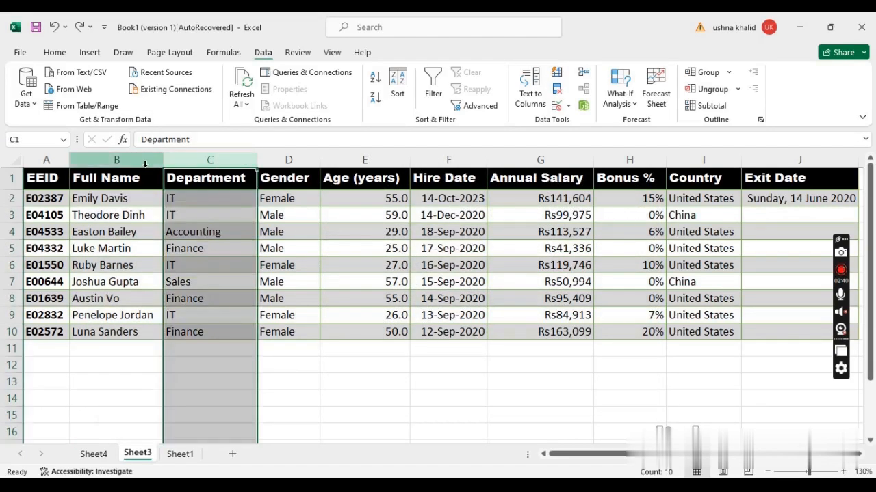
click(145, 160)
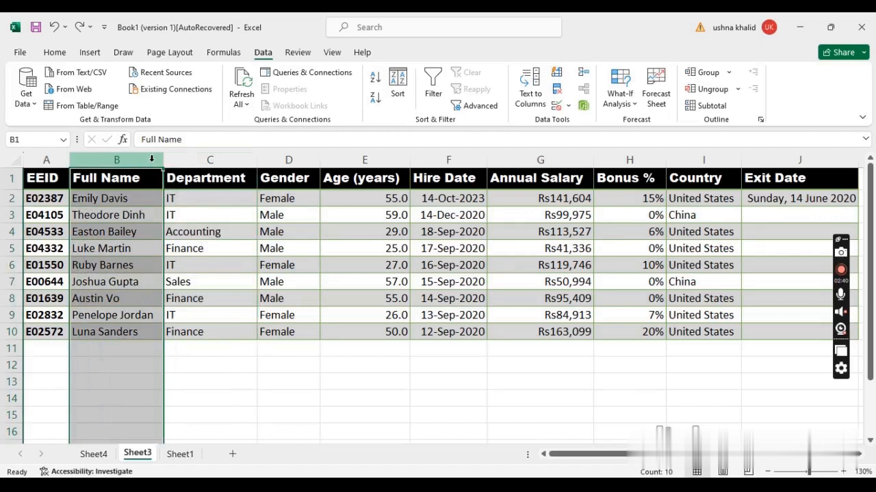
click(189, 159)
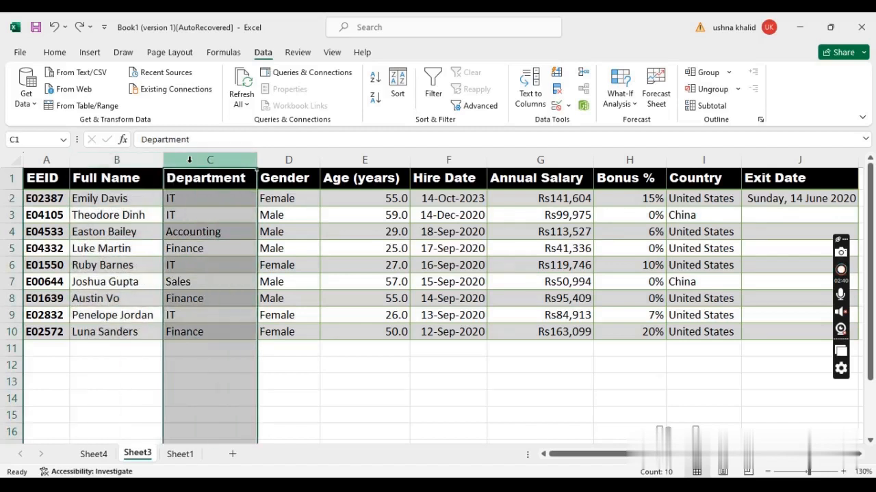
click(89, 53)
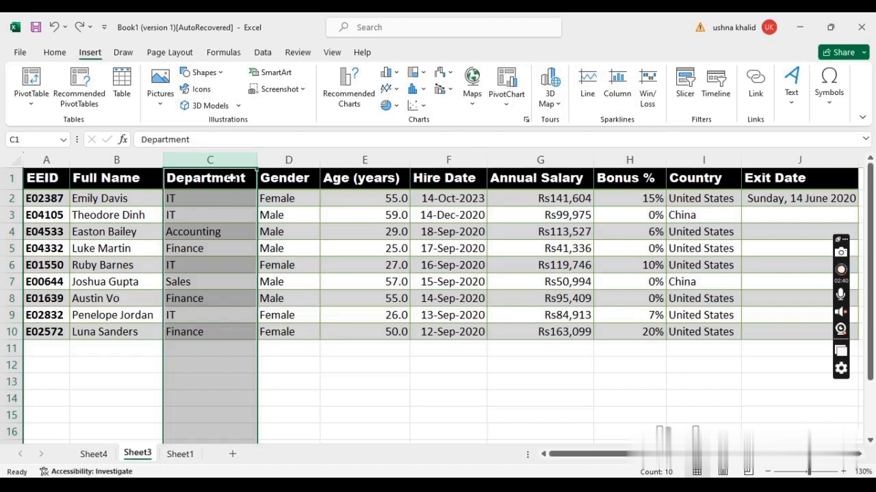
click(60, 54)
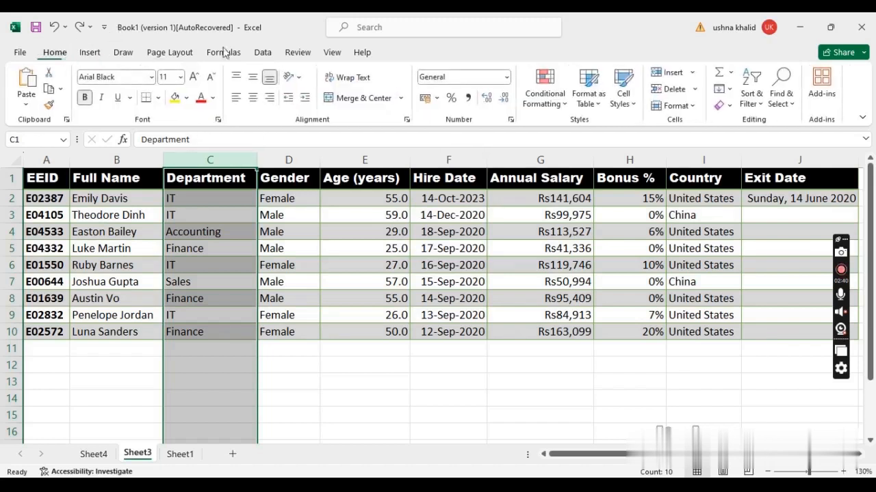
click(692, 73)
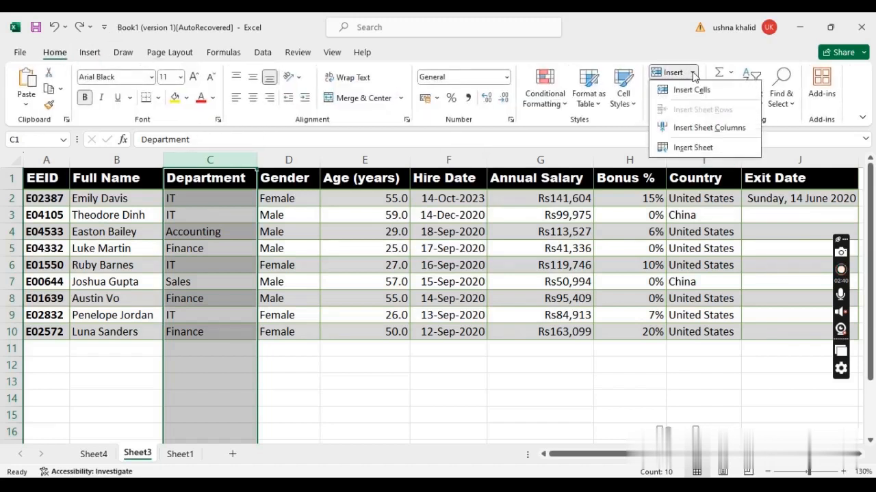
click(709, 128)
click(215, 248)
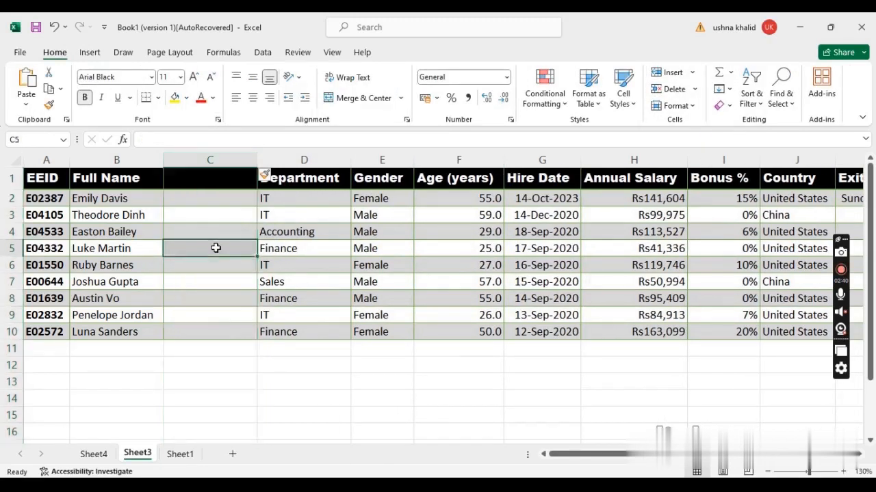
Split the Full Name column at spaces with Text to Columns, formatting the first part as Text and replacing the existing data.
click(121, 160)
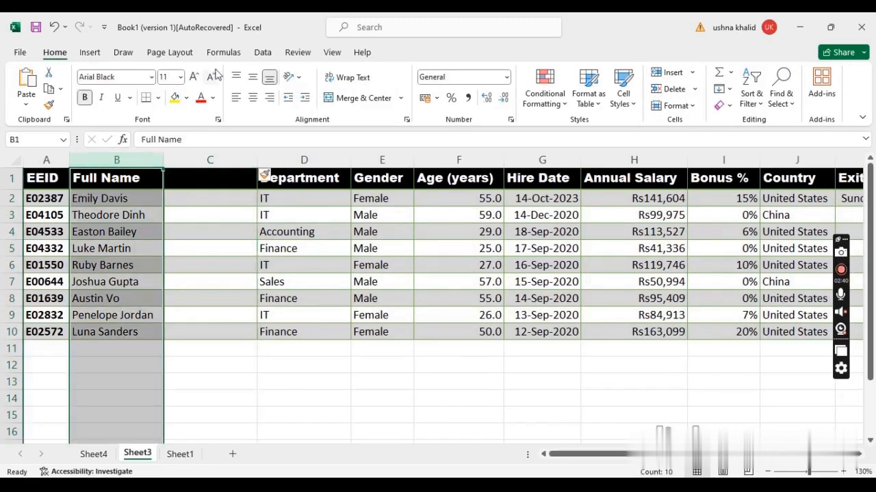
click(267, 55)
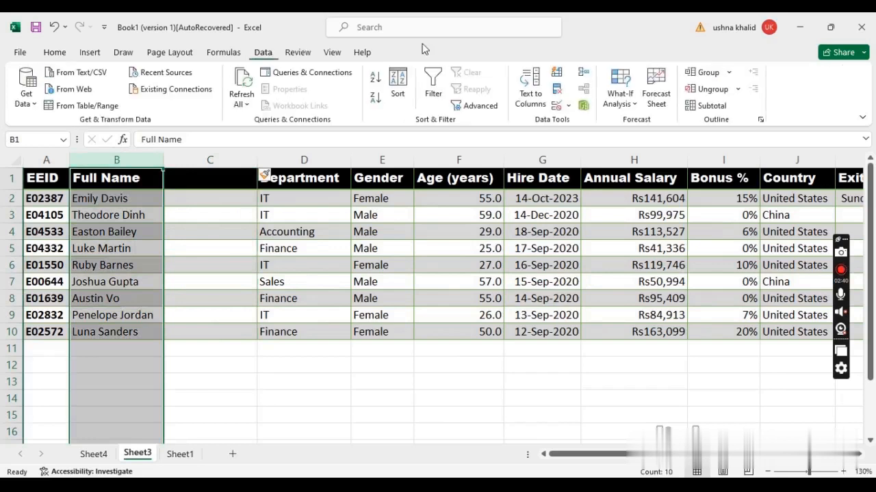
click(527, 100)
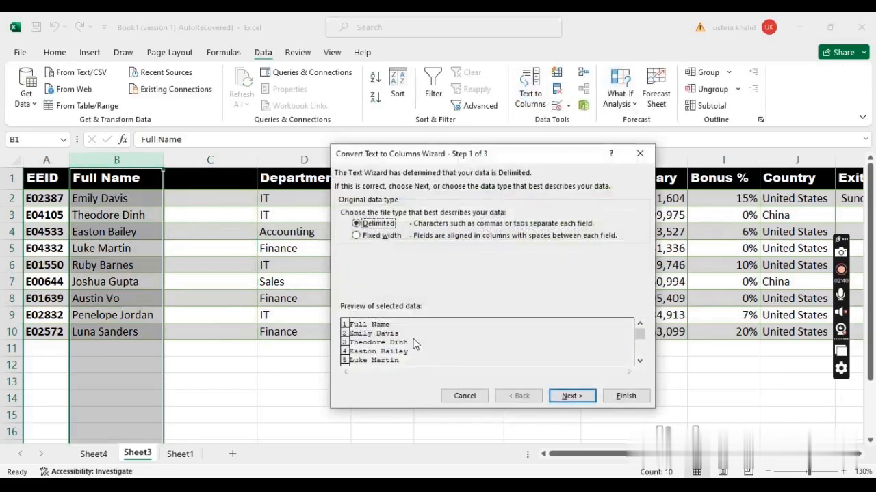
click(578, 398)
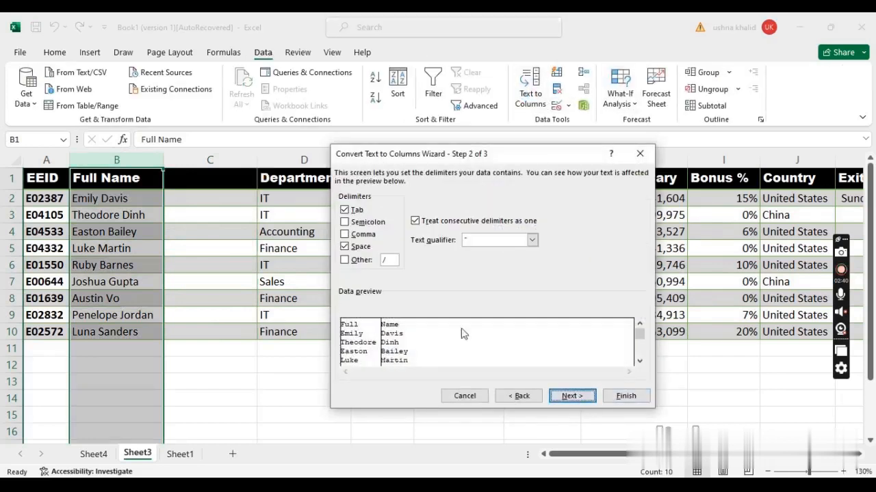
click(565, 402)
click(345, 212)
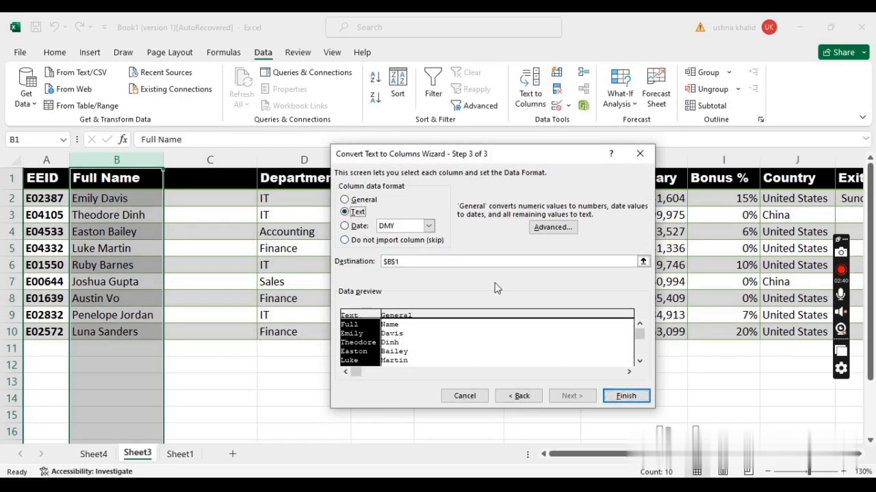
click(616, 401)
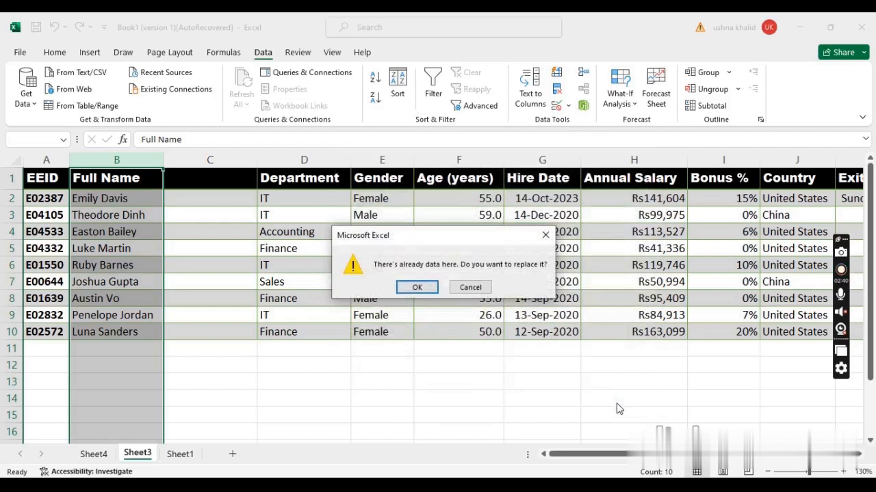
click(417, 288)
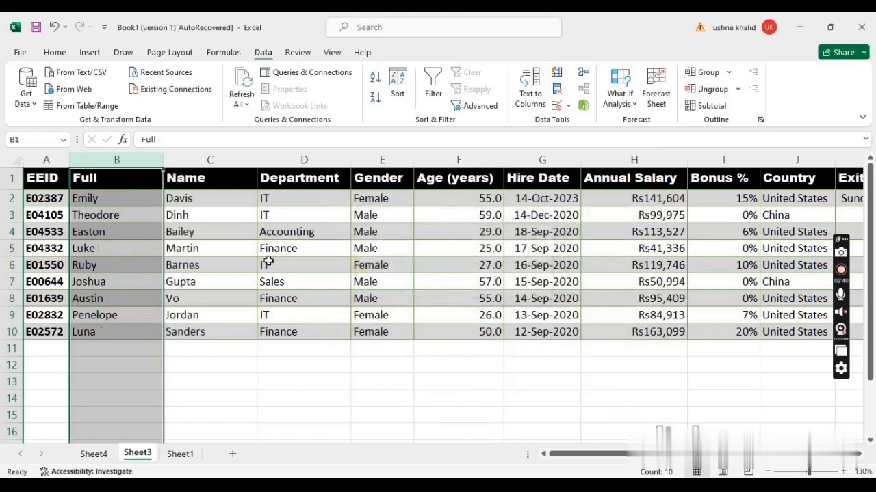
Change the header in cell B1 to First.
click(156, 233)
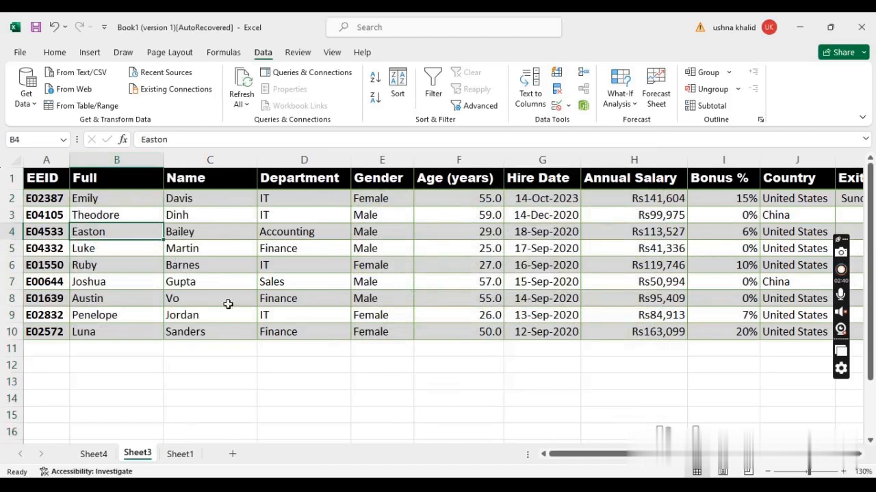
double_click(203, 179)
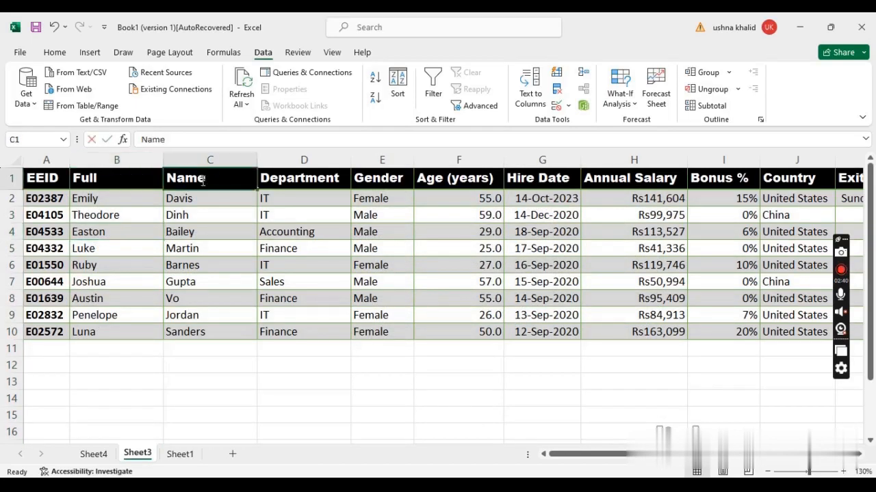
double_click(94, 179)
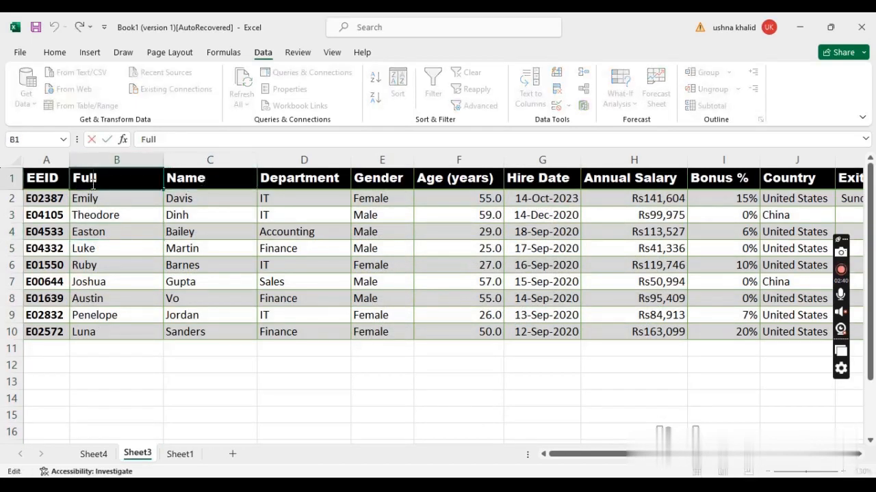
key(BackSpace)
key(BackSpace)
key(BackSpace)
text(i)
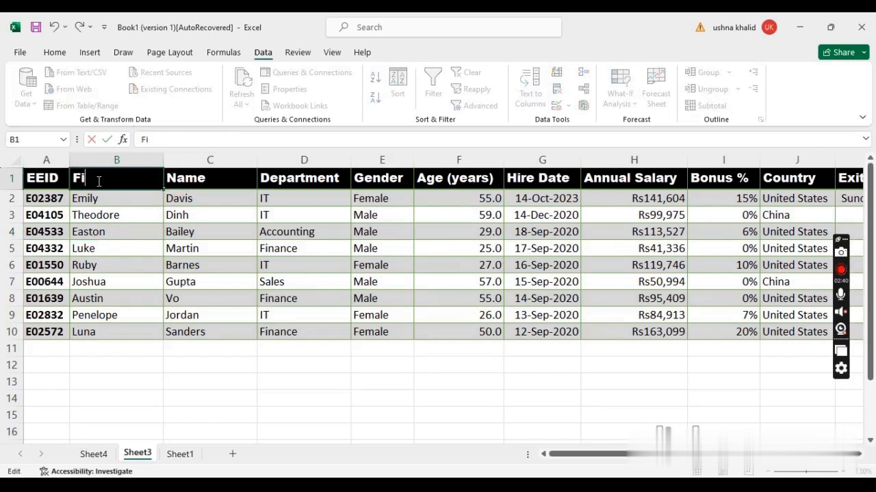
text(rst)
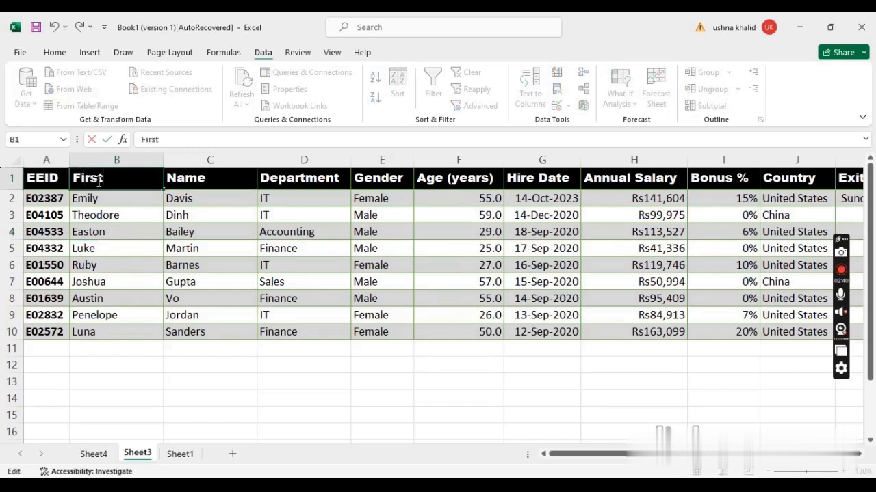
click(312, 232)
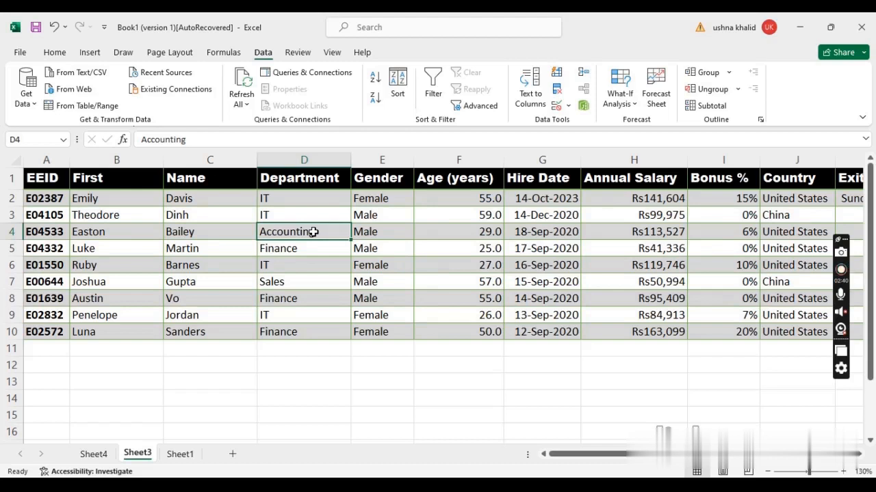
Sort the table by Age (years) from smallest to largest, expanding the selection to the neighbouring columns.
click(484, 157)
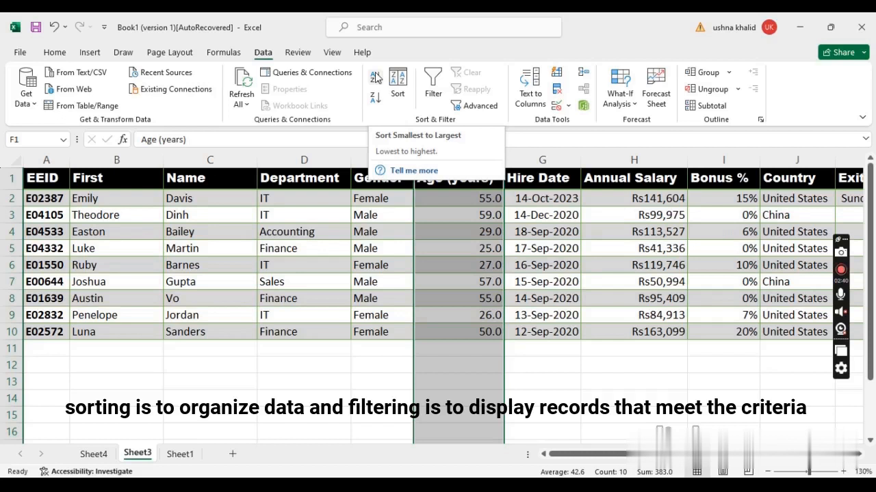
click(376, 78)
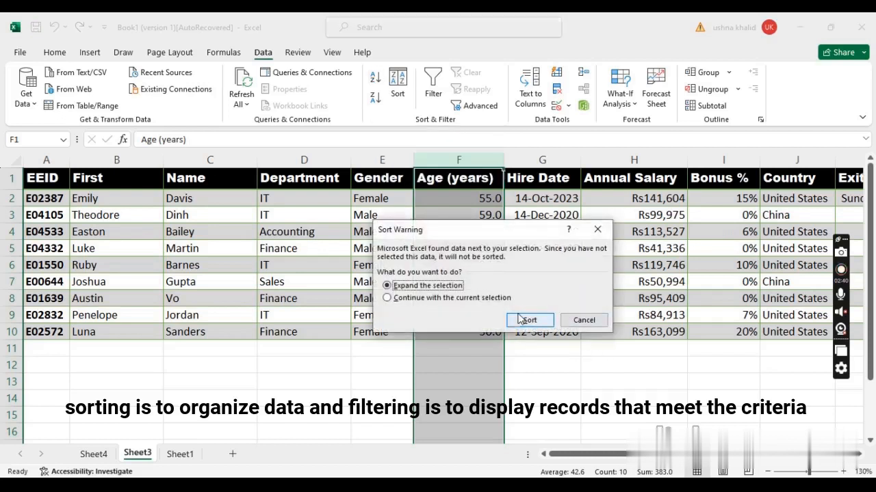
click(520, 319)
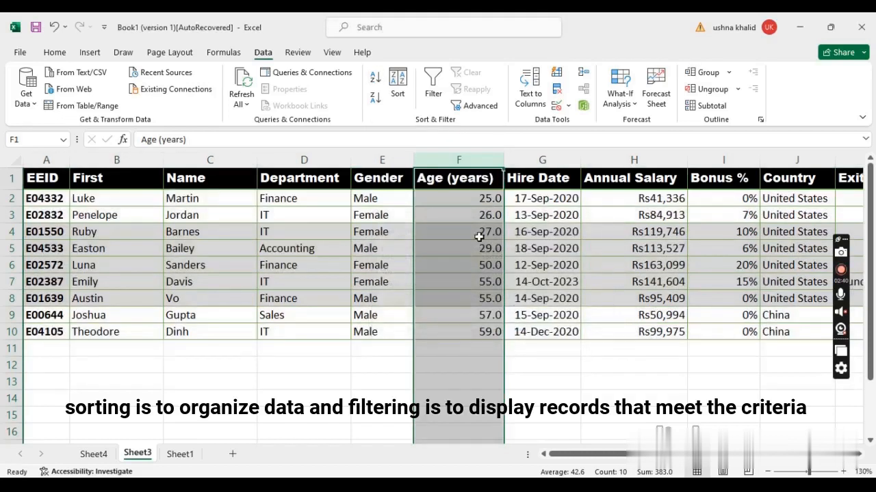
Sort the table by Age (years) from largest to smallest, expanding the selection to the neighbouring columns.
click(479, 236)
click(486, 200)
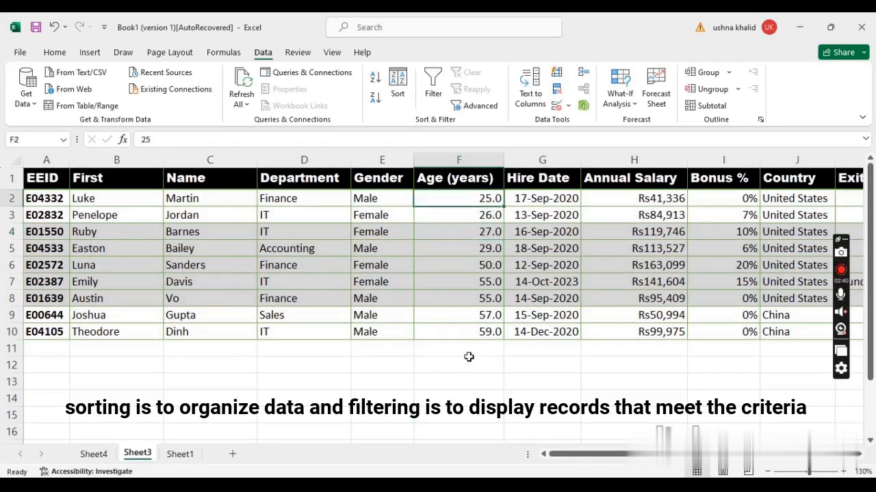
click(472, 332)
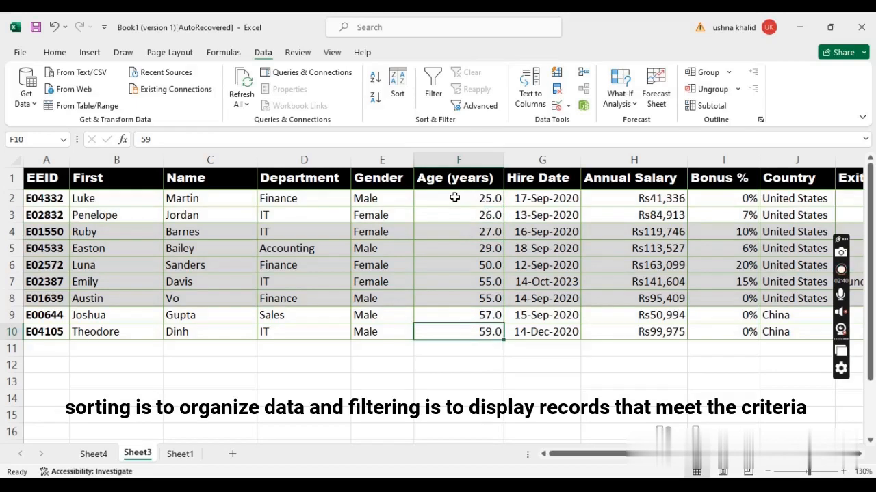
click(461, 162)
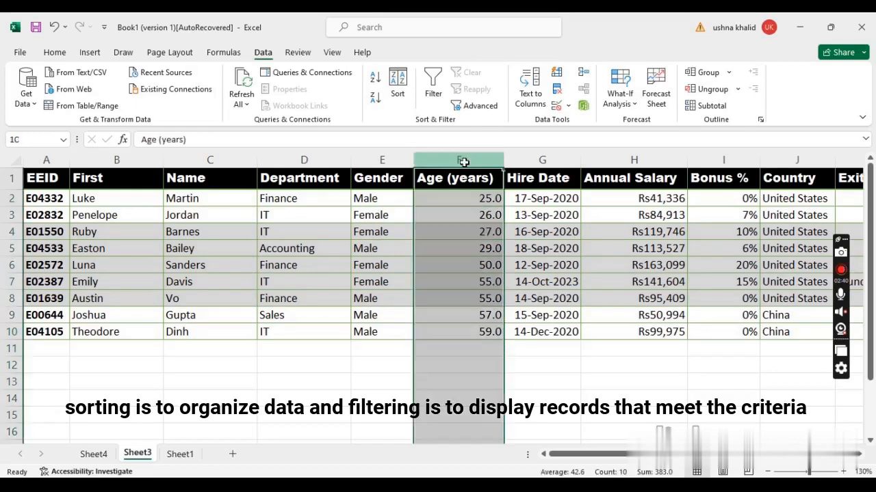
click(374, 101)
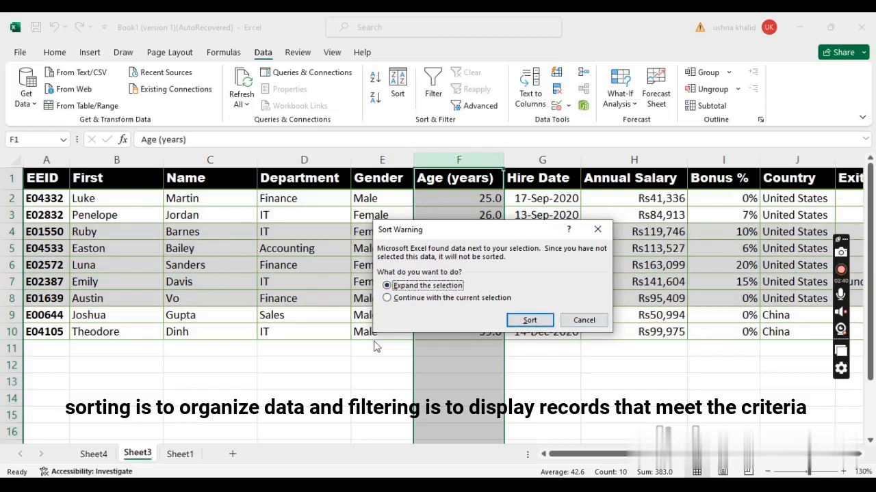
click(531, 322)
click(494, 208)
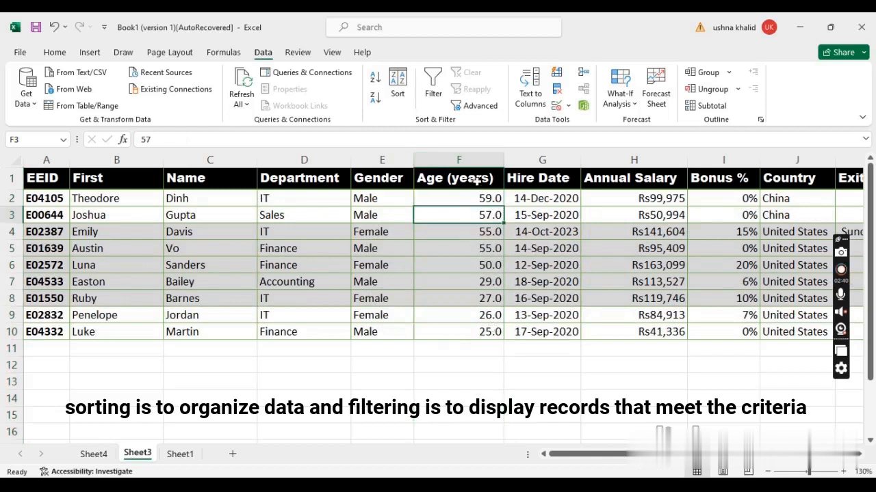
Set up a custom sort on the expanded selection, with Department as the first level, by cell values from A to Z.
click(326, 152)
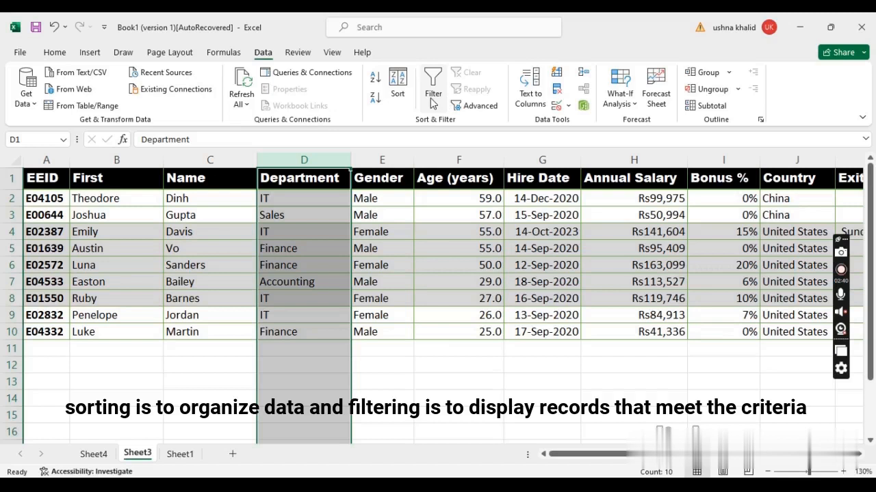
click(398, 96)
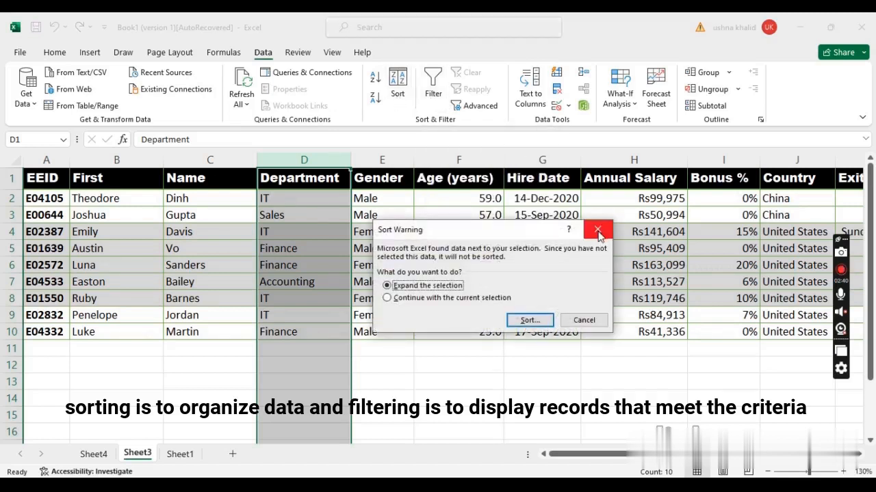
click(530, 320)
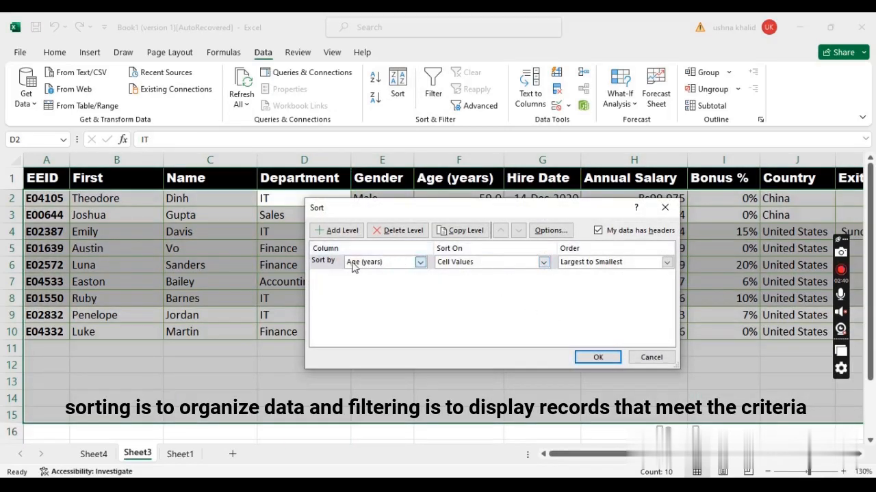
click(420, 262)
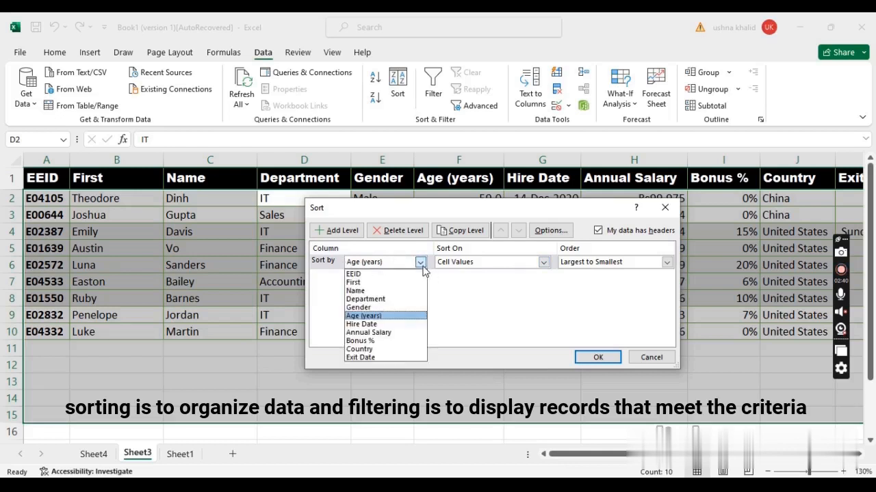
click(388, 300)
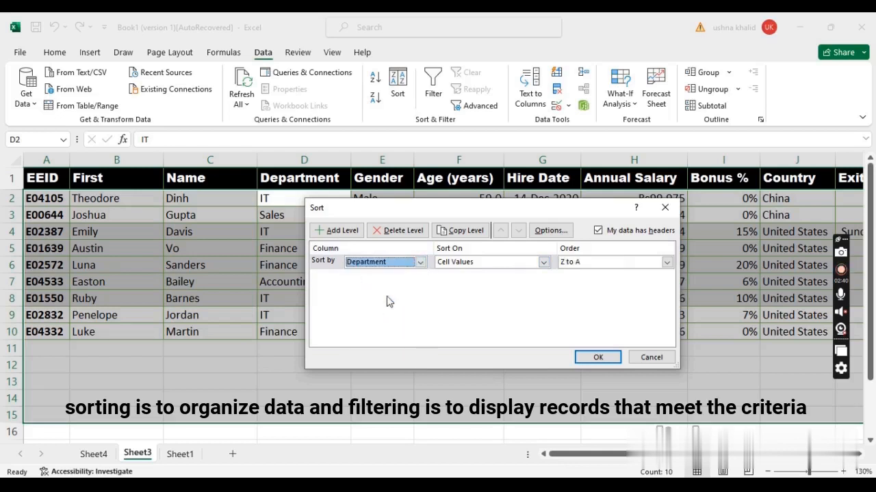
click(543, 263)
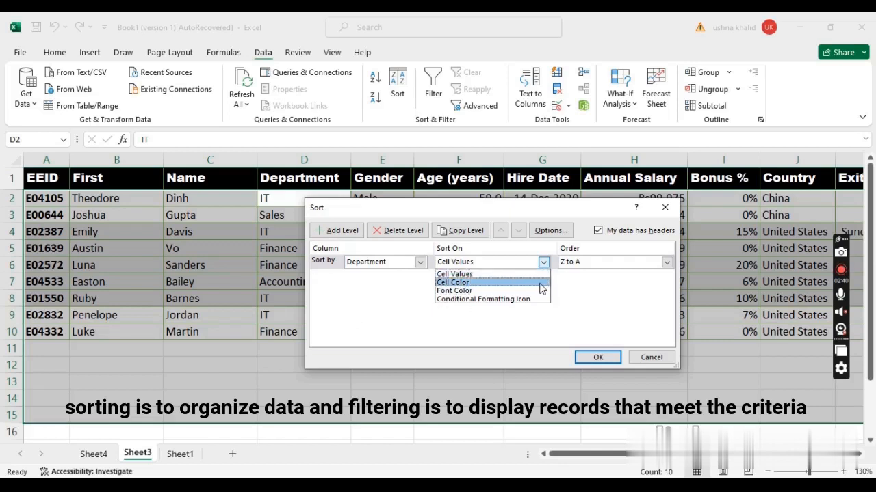
click(521, 274)
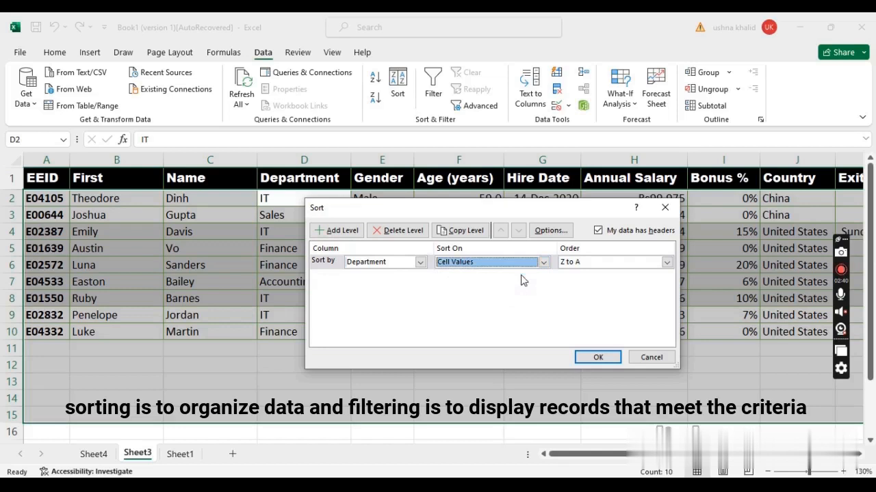
click(667, 264)
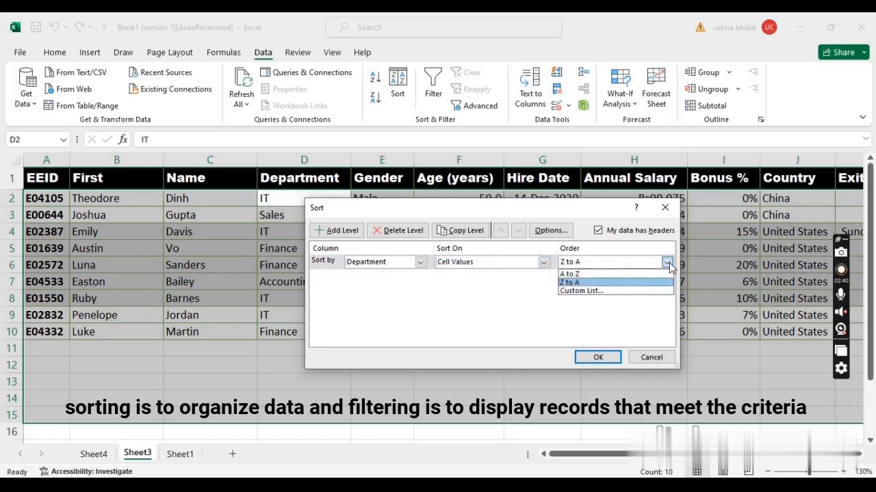
click(626, 274)
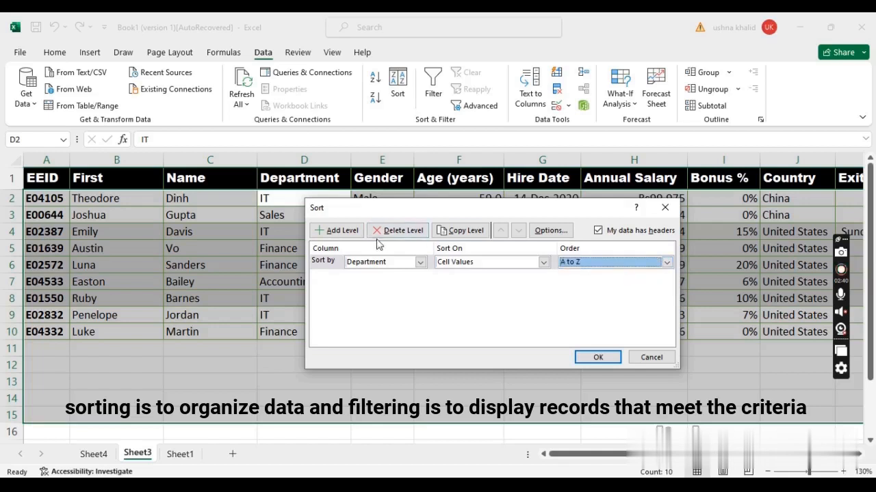
Add a second sort level for Age (years) from largest to smallest and apply the custom sort.
click(333, 231)
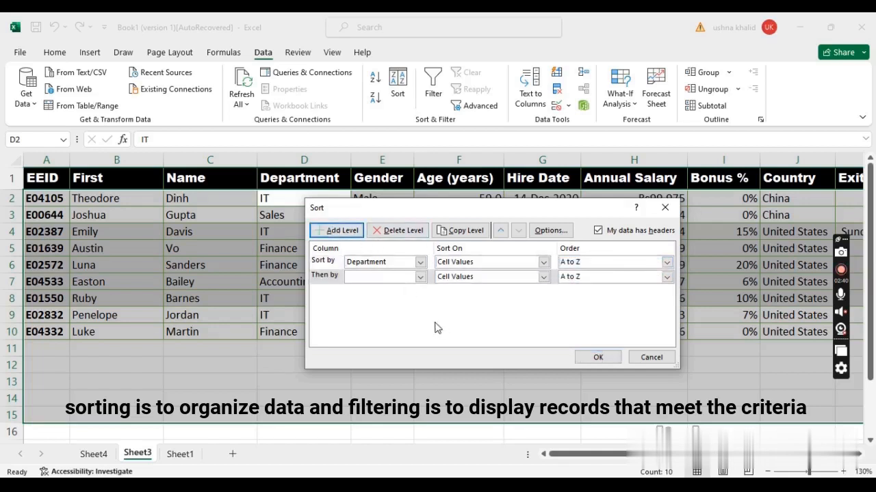
click(419, 277)
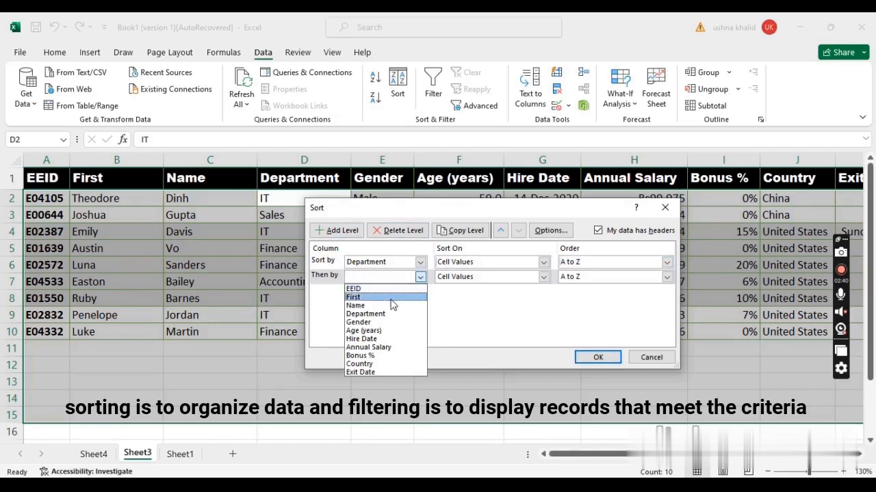
click(362, 331)
click(667, 277)
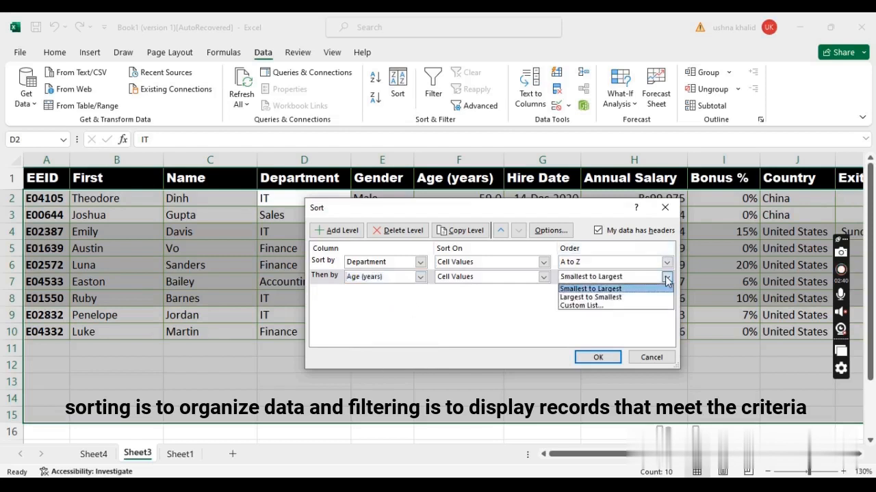
click(630, 297)
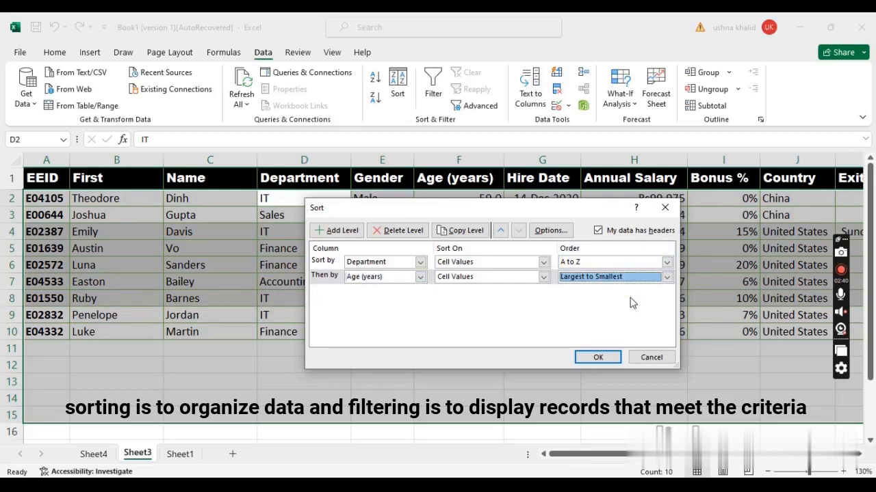
click(611, 359)
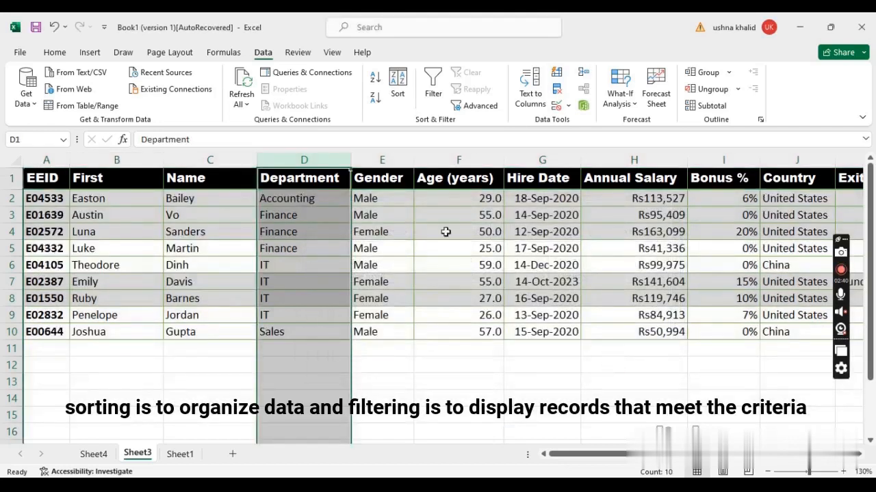
Examine the order of the departments and how the ages are ordered within each department.
click(317, 236)
click(309, 205)
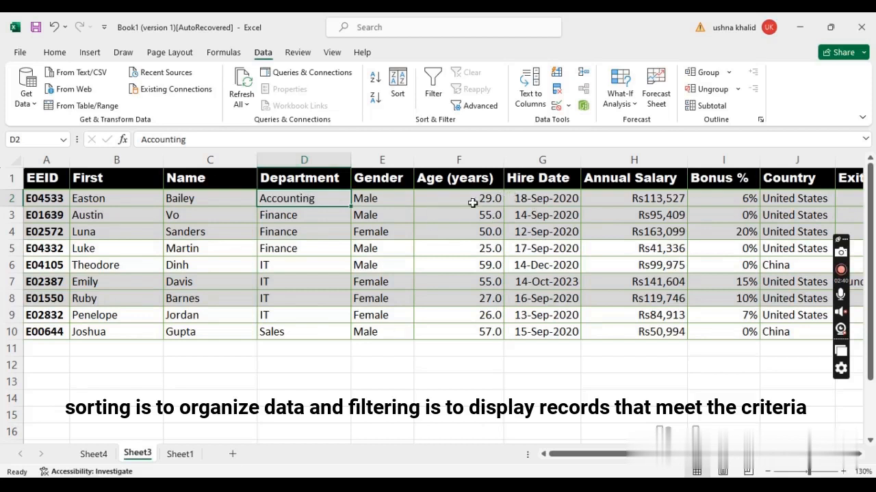
click(319, 212)
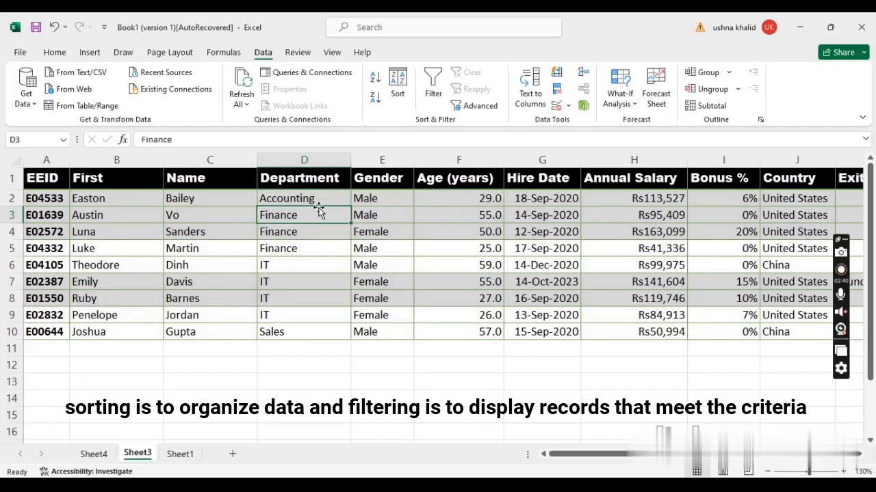
click(318, 199)
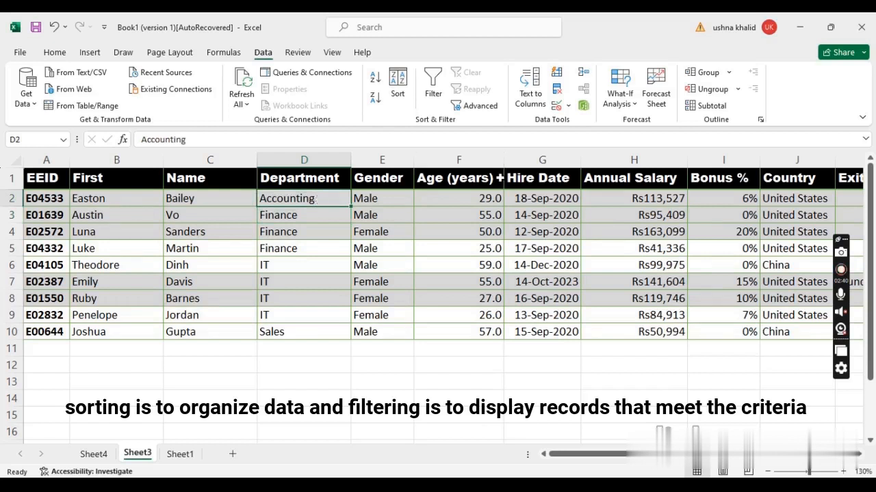
click(303, 220)
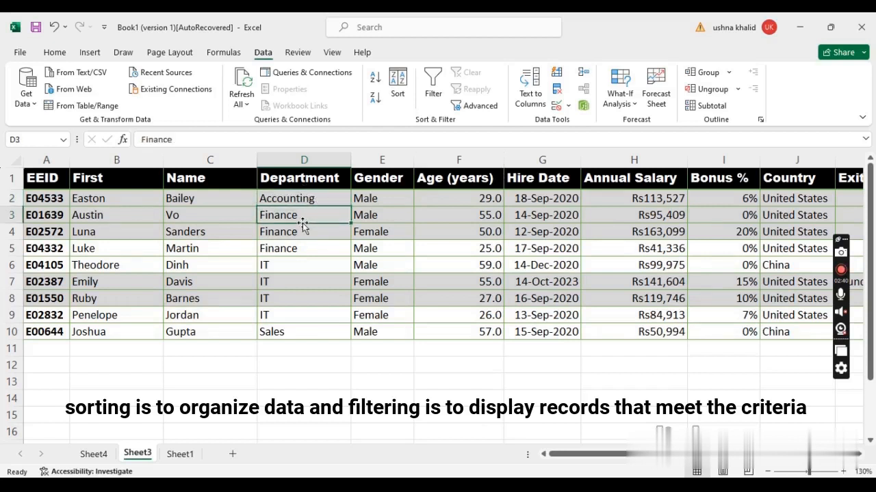
click(491, 216)
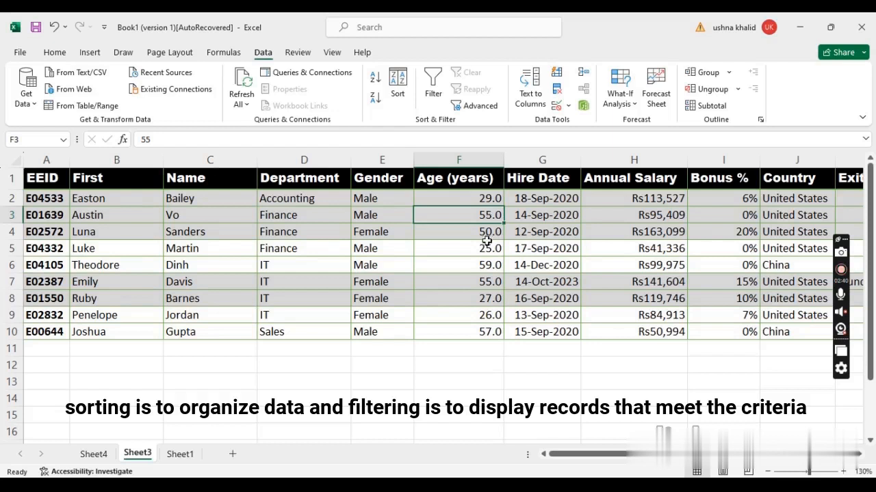
click(487, 247)
click(485, 231)
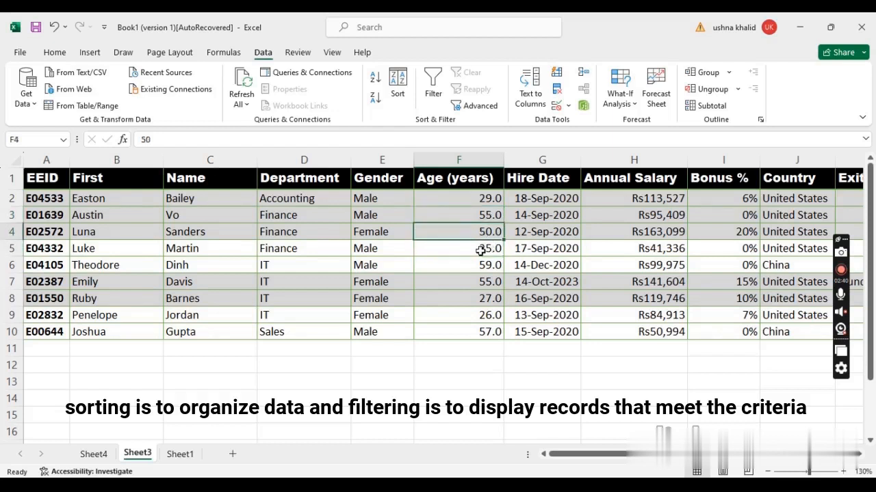
click(480, 250)
click(305, 265)
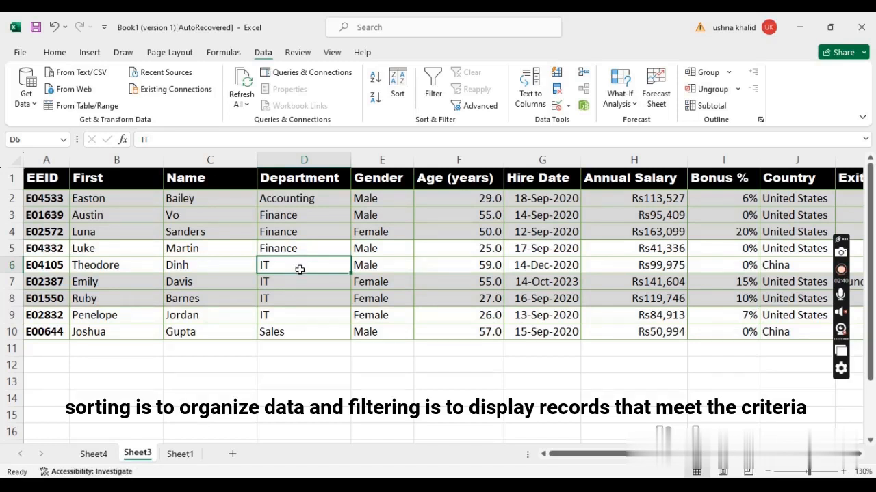
click(300, 277)
click(301, 299)
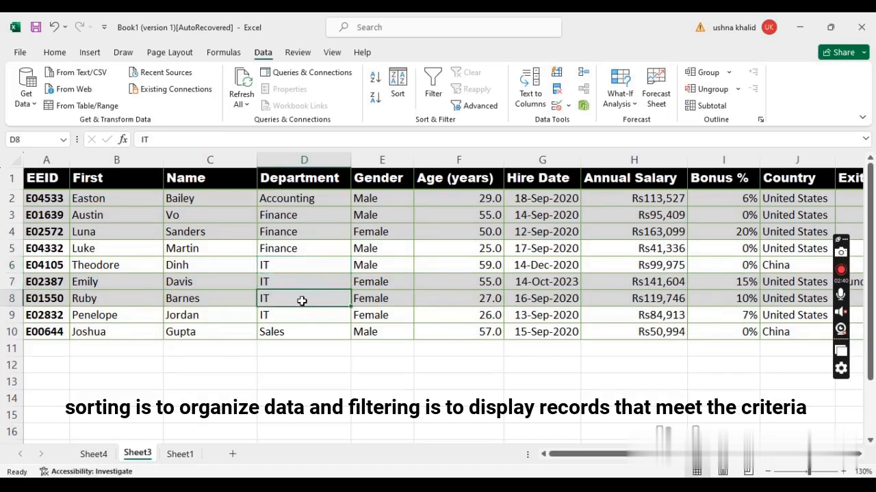
click(306, 271)
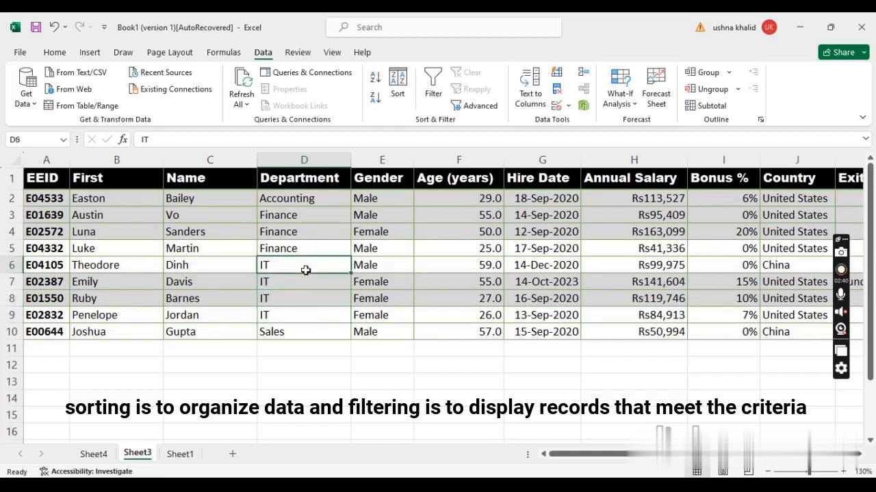
click(487, 268)
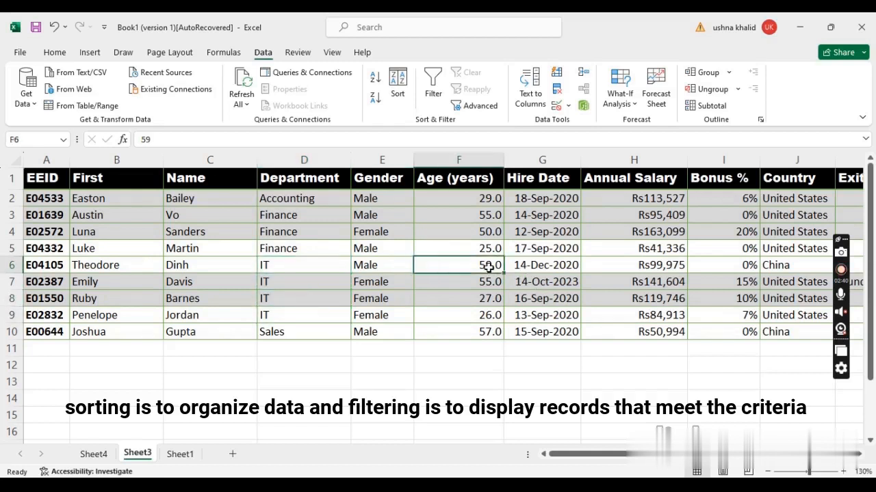
click(490, 298)
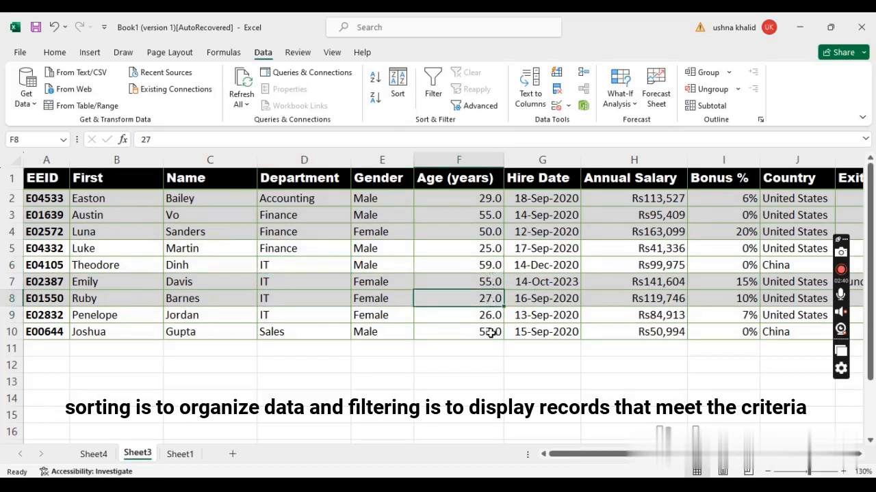
click(295, 340)
click(490, 332)
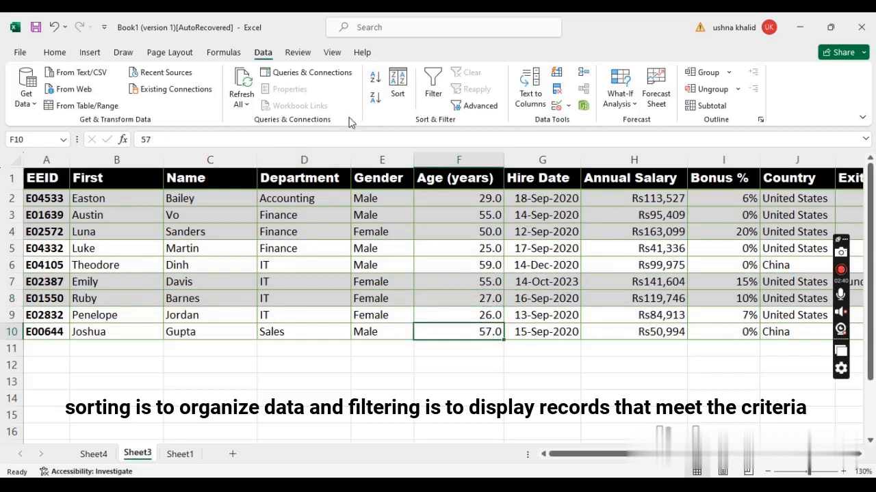
click(400, 93)
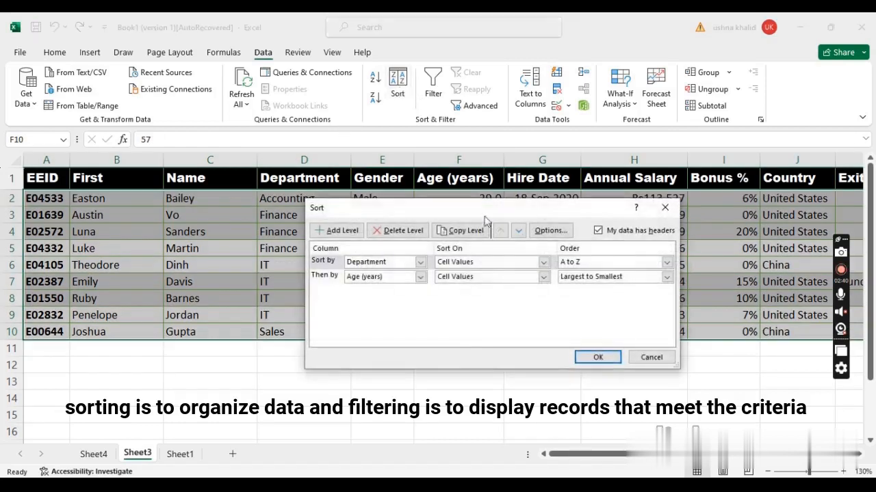
click(544, 263)
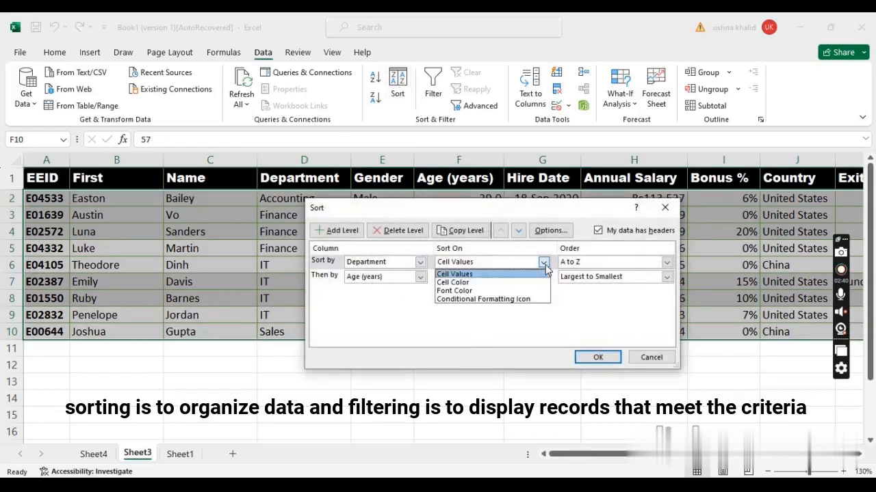
click(525, 299)
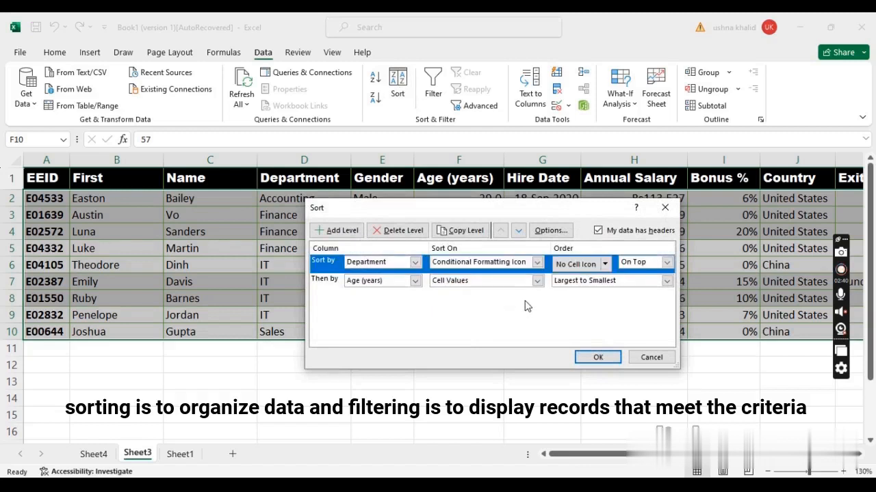
click(605, 264)
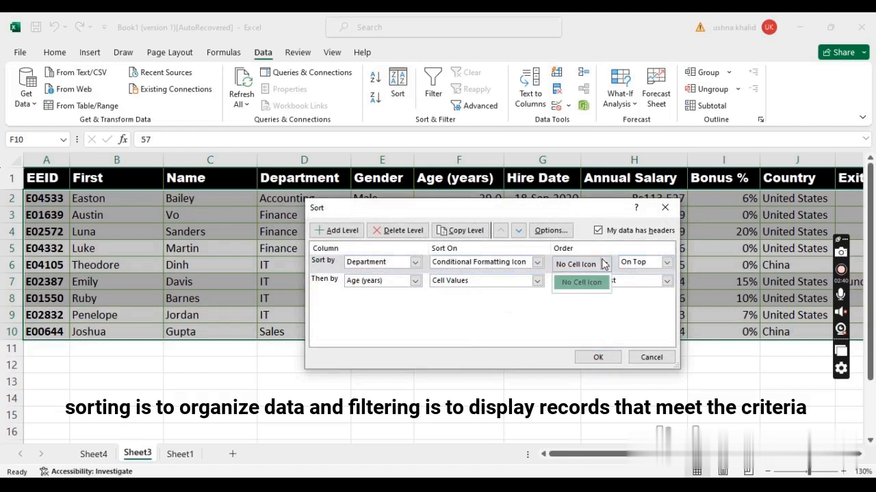
click(664, 210)
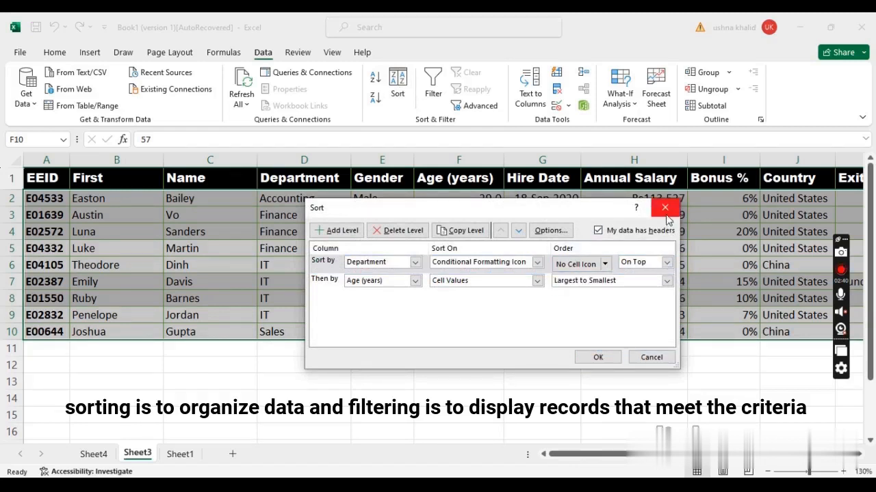
click(664, 208)
Try to apply the green, yellow and red circle icon set as conditional formatting on the Department column.
click(304, 160)
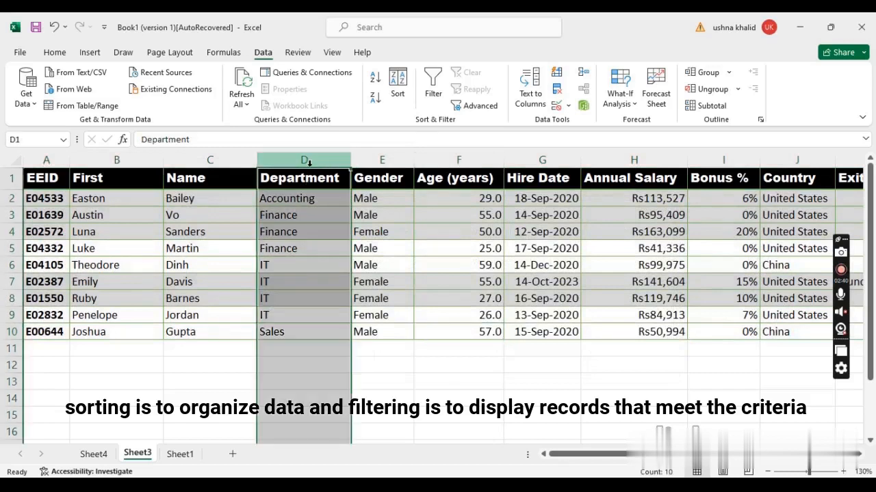
click(90, 52)
click(55, 52)
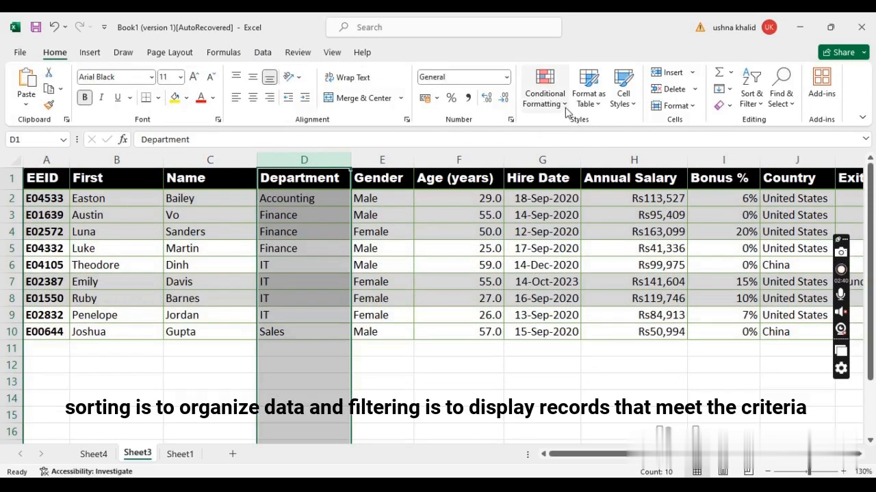
click(565, 110)
mouse_move(578, 217)
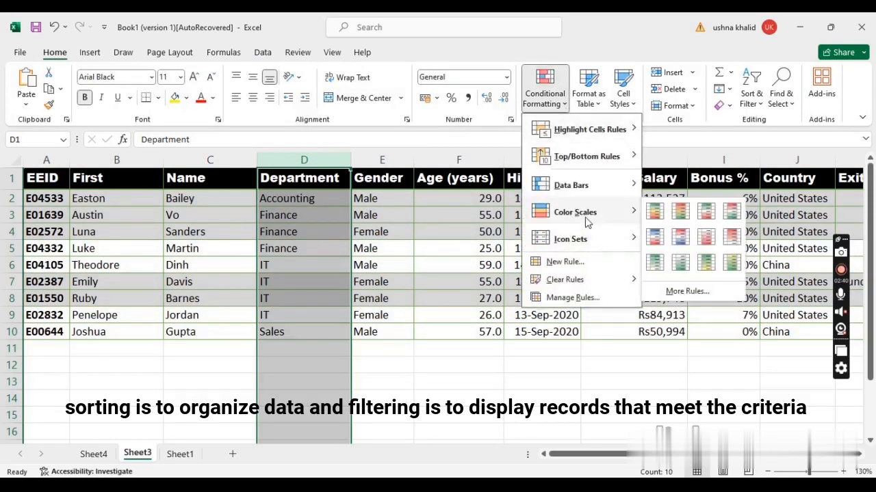
mouse_move(586, 239)
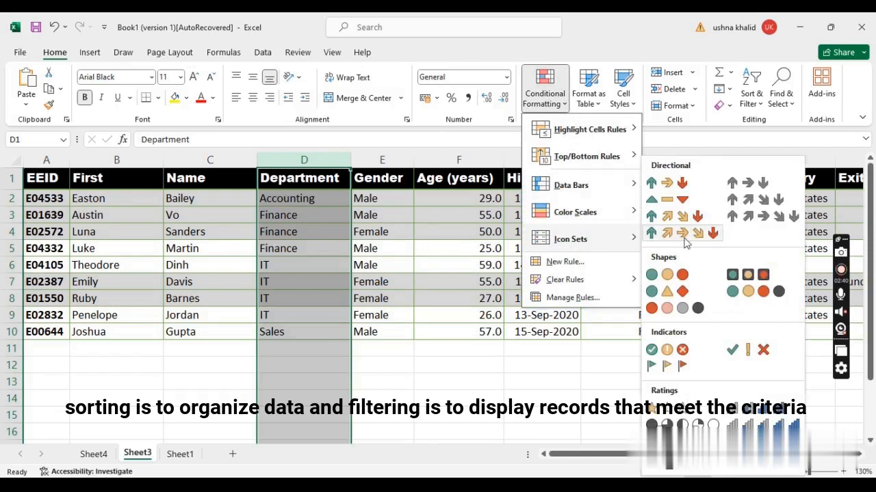
click(683, 275)
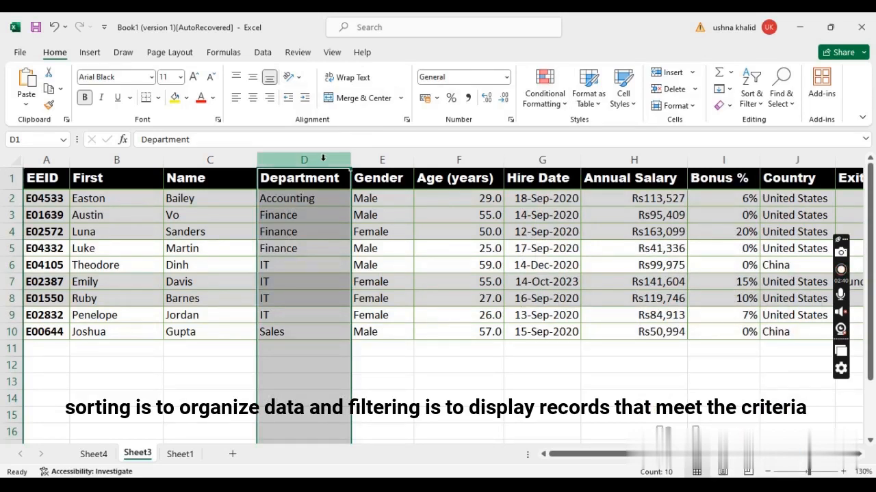
click(564, 108)
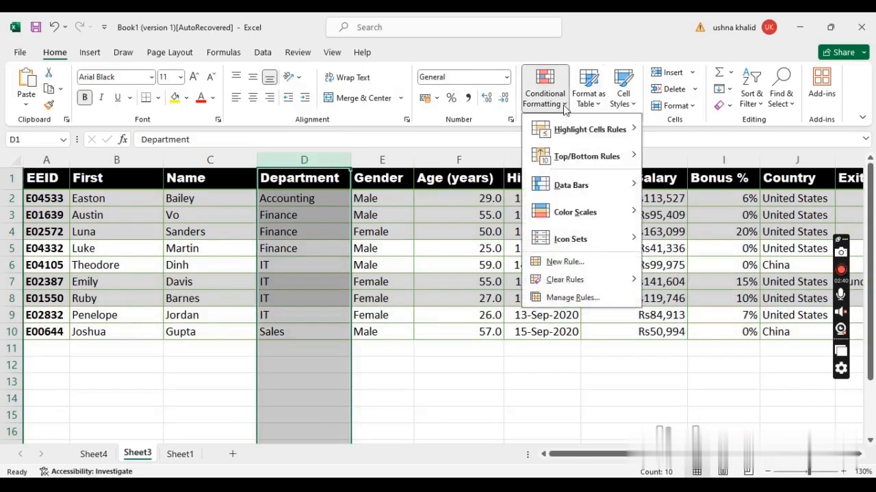
mouse_move(588, 241)
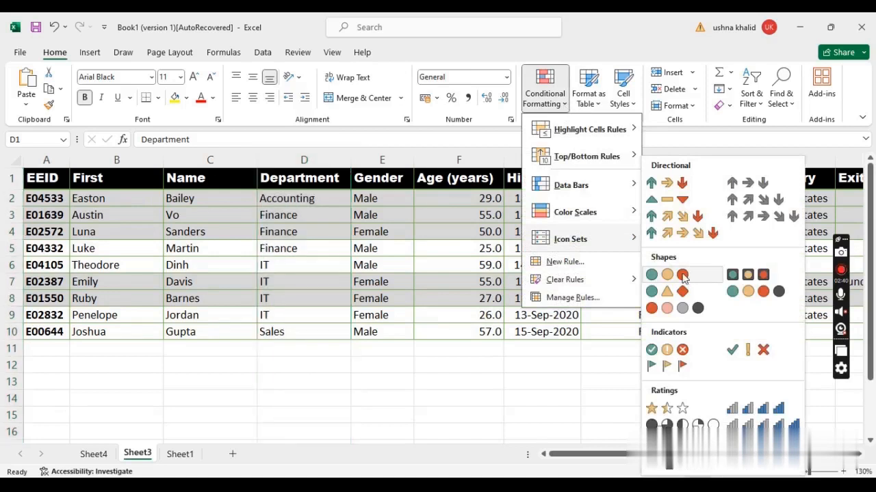
click(683, 274)
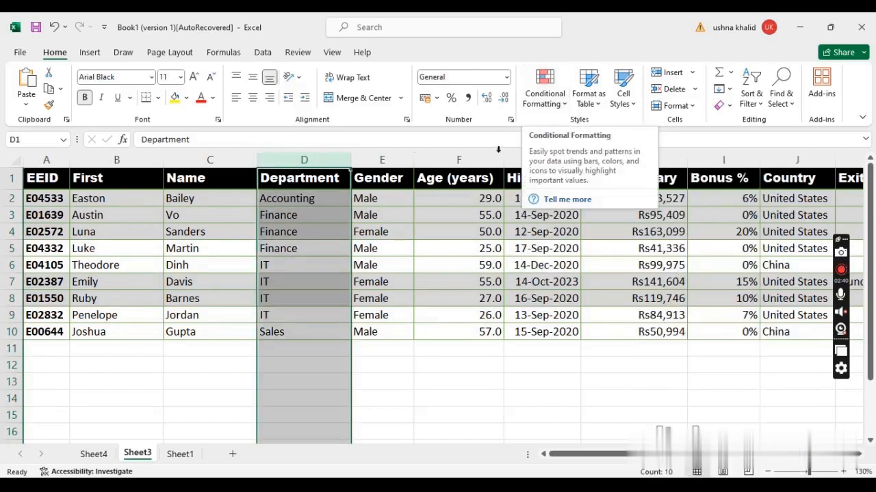
Try the four-circle red-to-black icon set on the Department column.
click(563, 103)
mouse_move(603, 247)
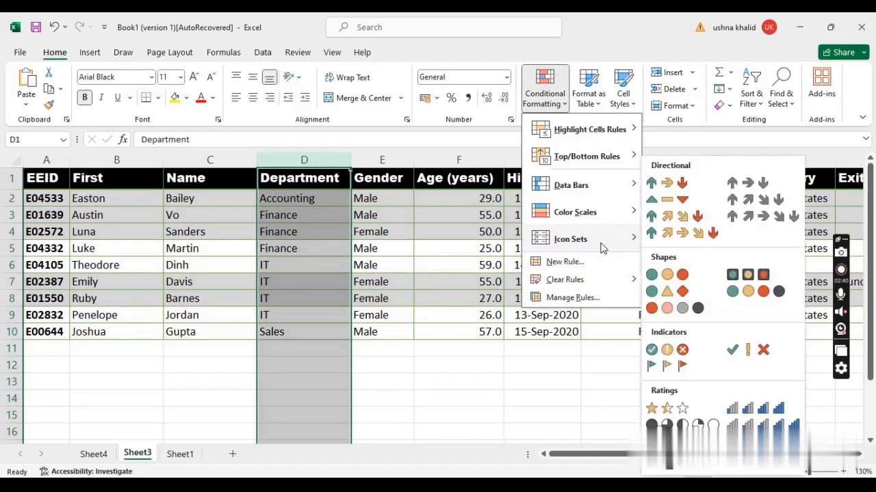
click(676, 311)
Apply the green, yellow and red circle icon set as conditional formatting to the Age (years) column.
click(467, 158)
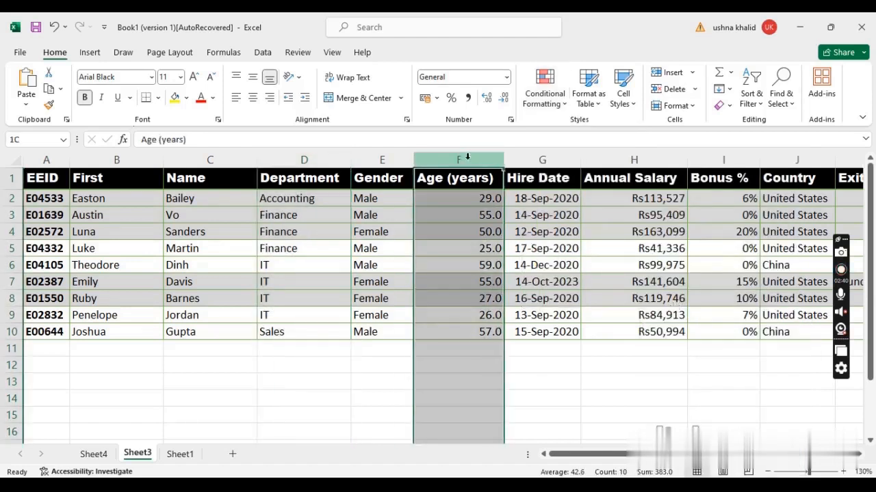
click(545, 96)
mouse_move(595, 217)
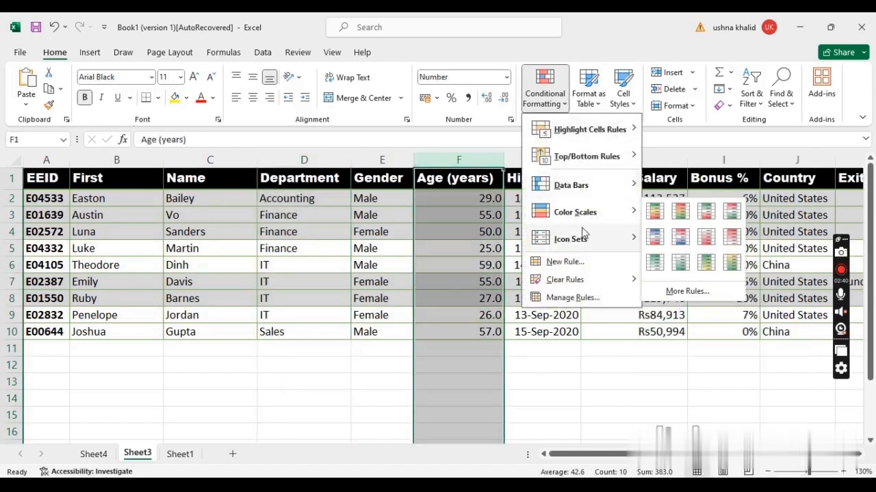
mouse_move(584, 237)
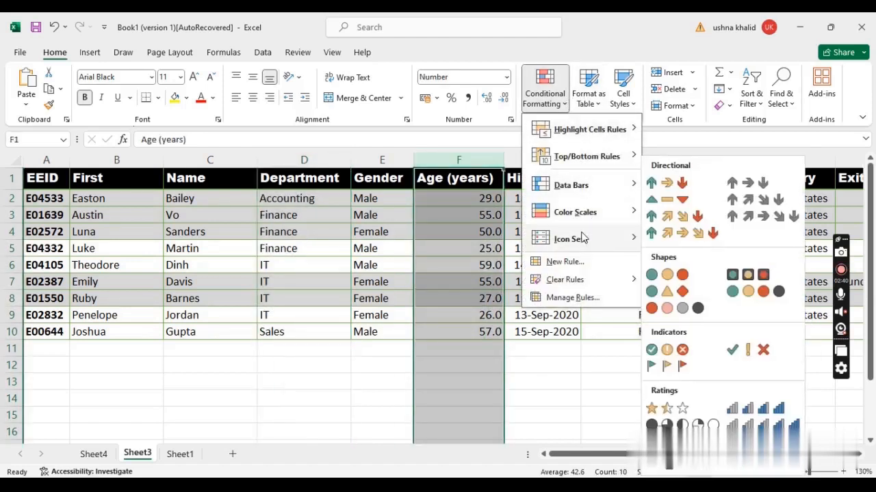
click(683, 275)
click(461, 216)
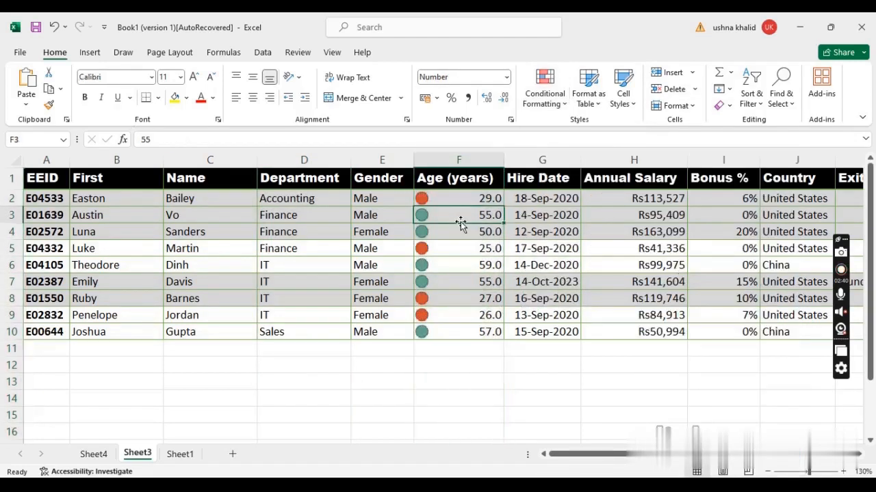
Set up a custom sort from the Age (years) column with the selection expanded, basing its second level, Age (years), on Conditional Formatting Icon.
click(454, 159)
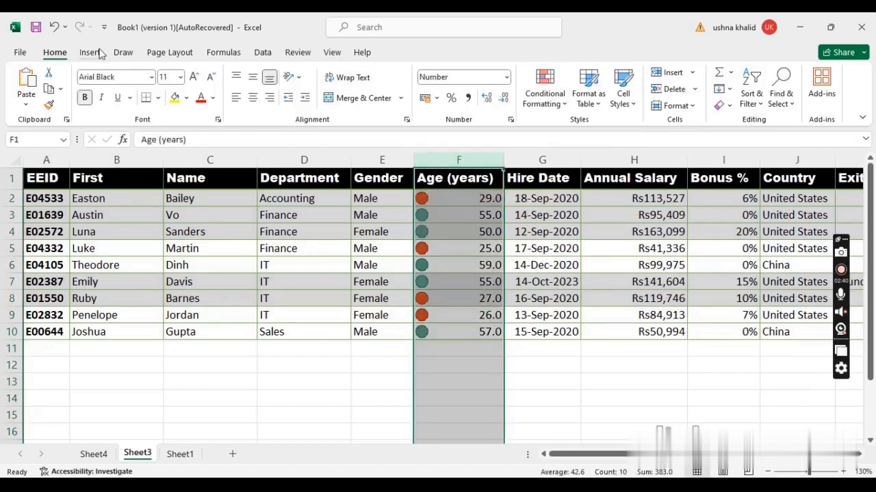
click(273, 56)
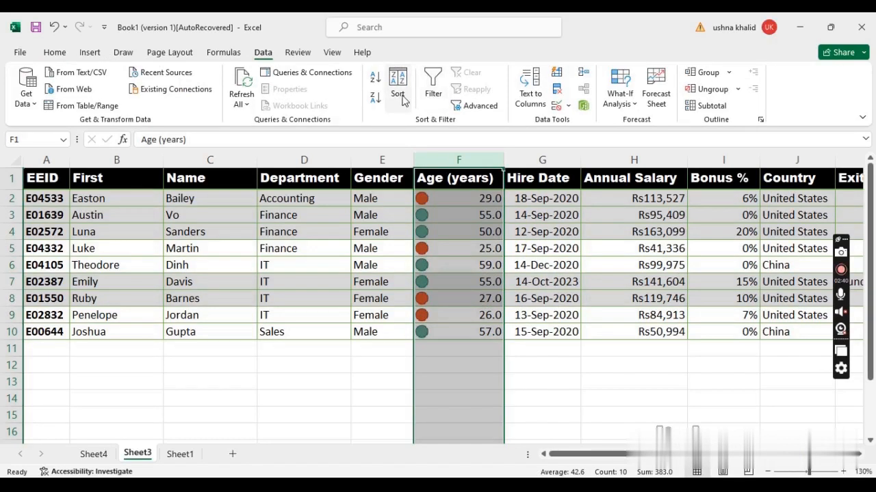
click(397, 88)
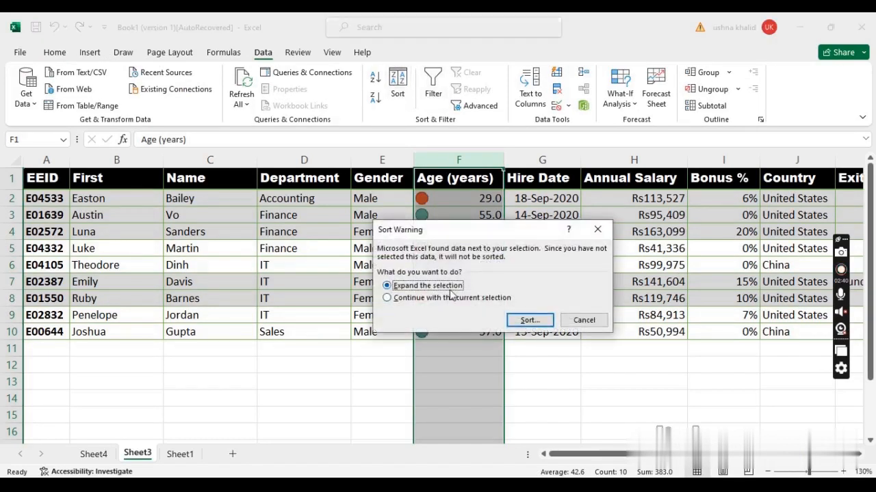
click(525, 320)
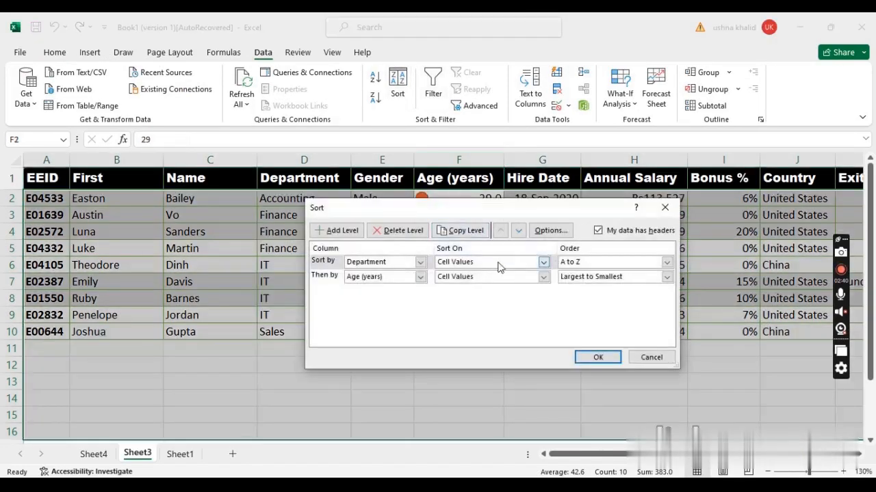
click(420, 277)
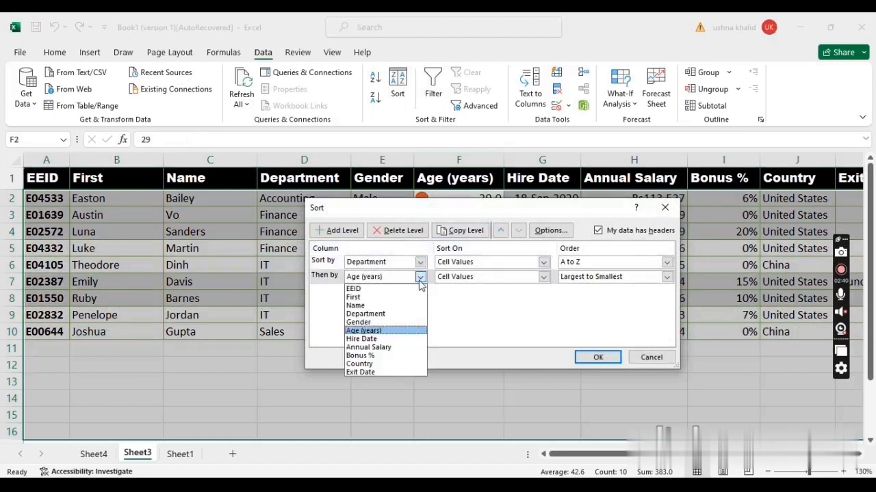
click(420, 279)
click(544, 279)
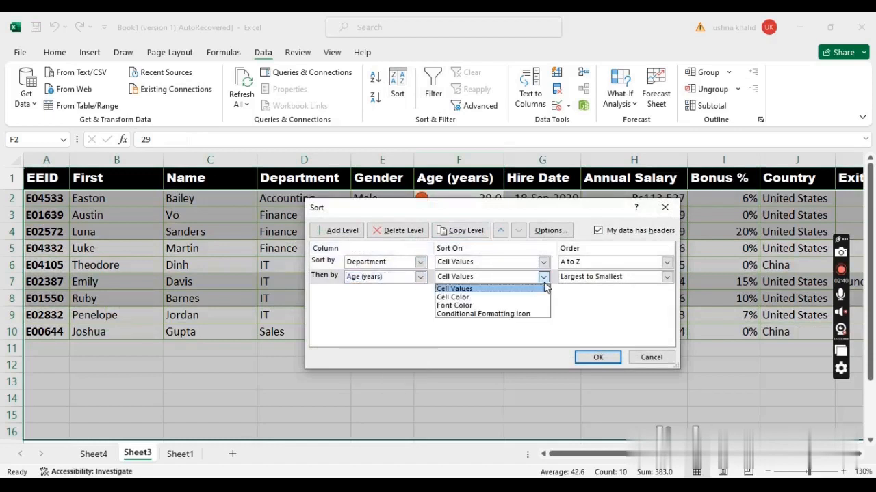
click(523, 314)
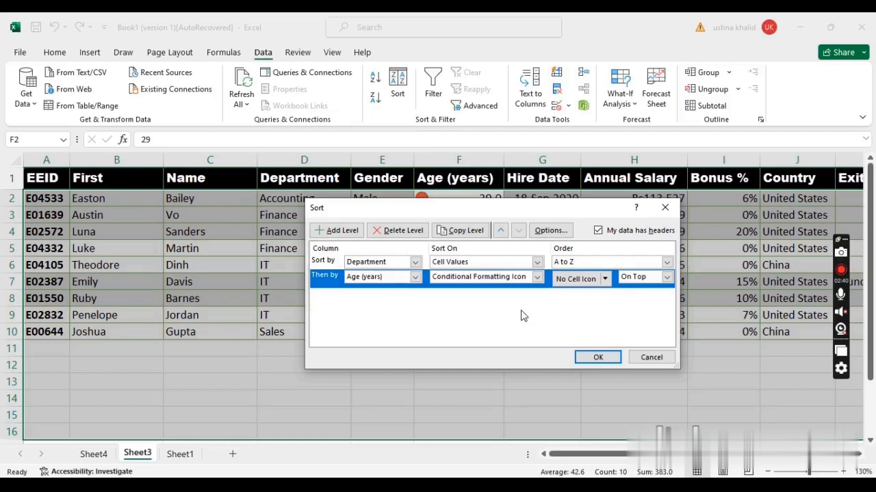
Order the Age (years) sort level with the green circle On Top and apply the sort.
click(606, 280)
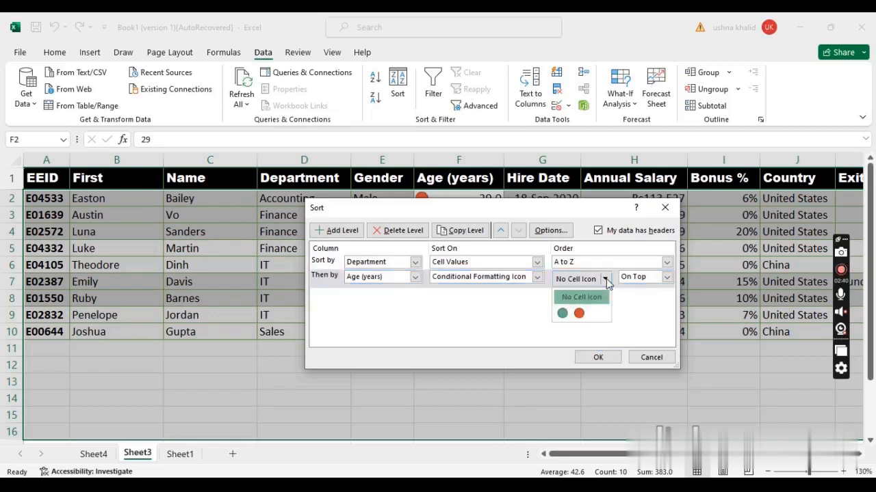
click(565, 315)
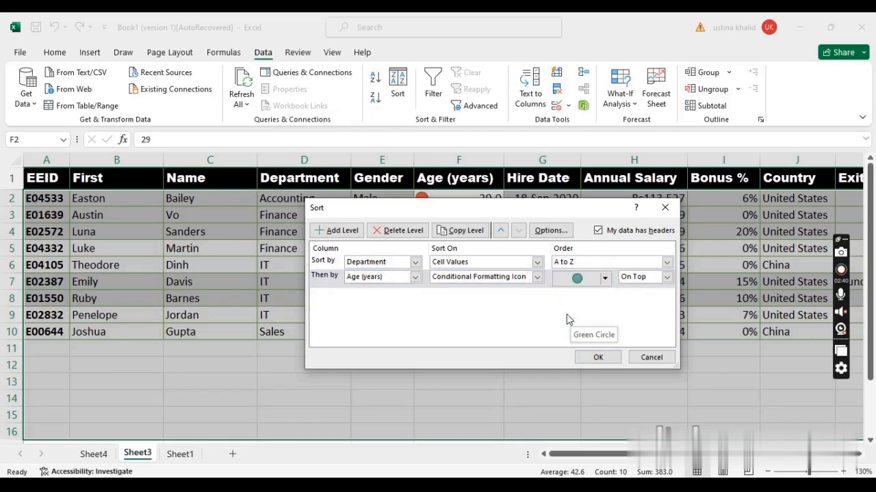
click(667, 278)
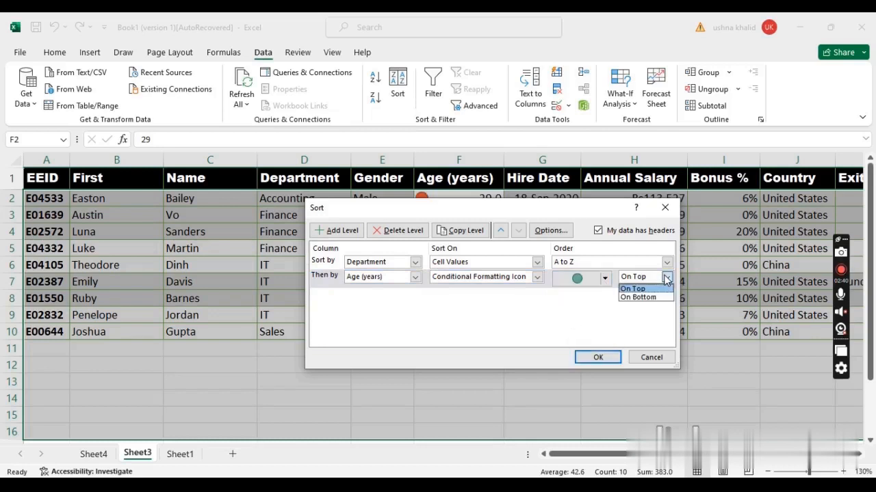
click(604, 282)
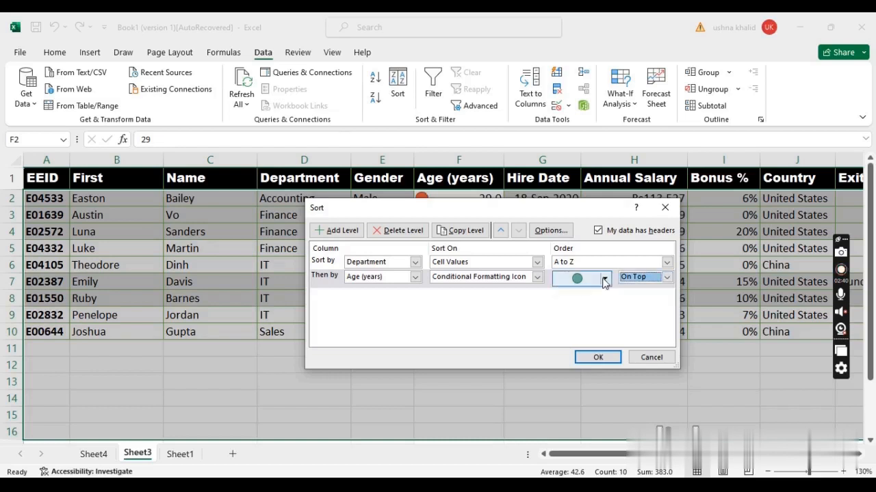
click(604, 282)
click(580, 314)
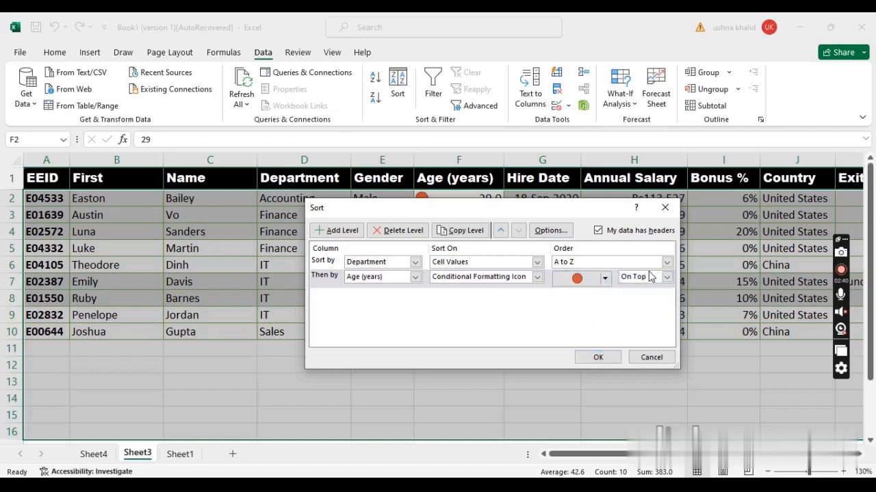
click(605, 279)
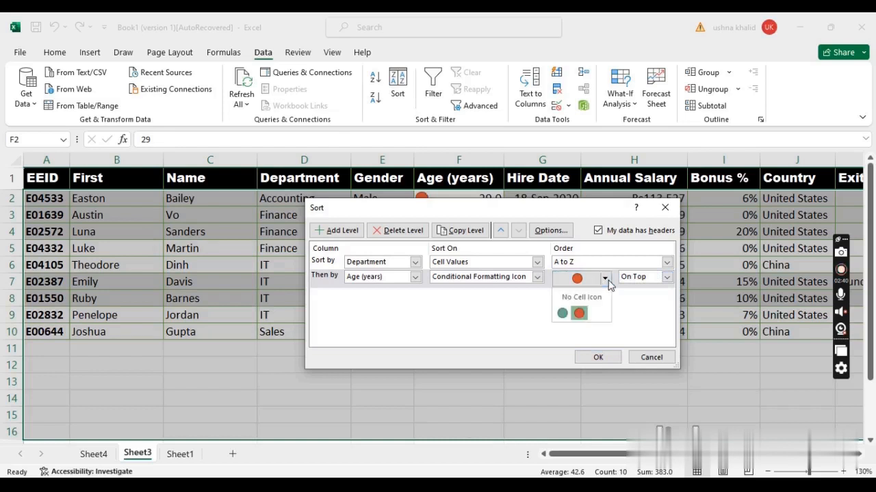
click(570, 314)
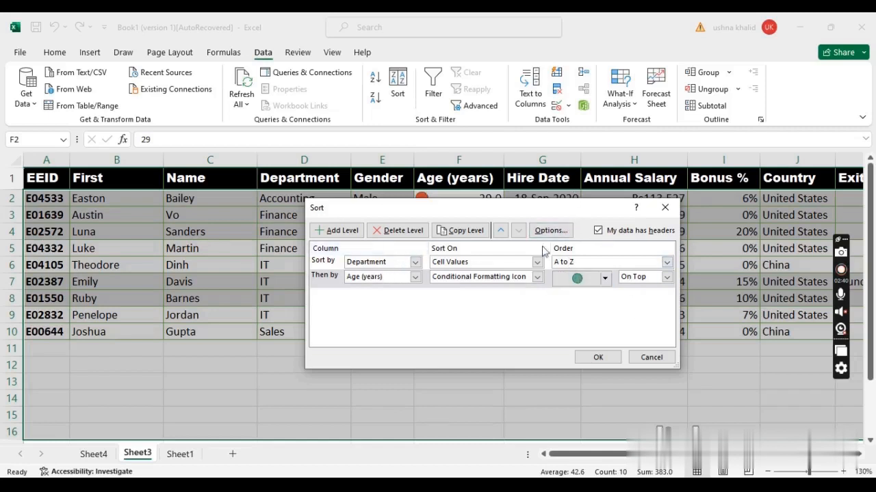
click(597, 357)
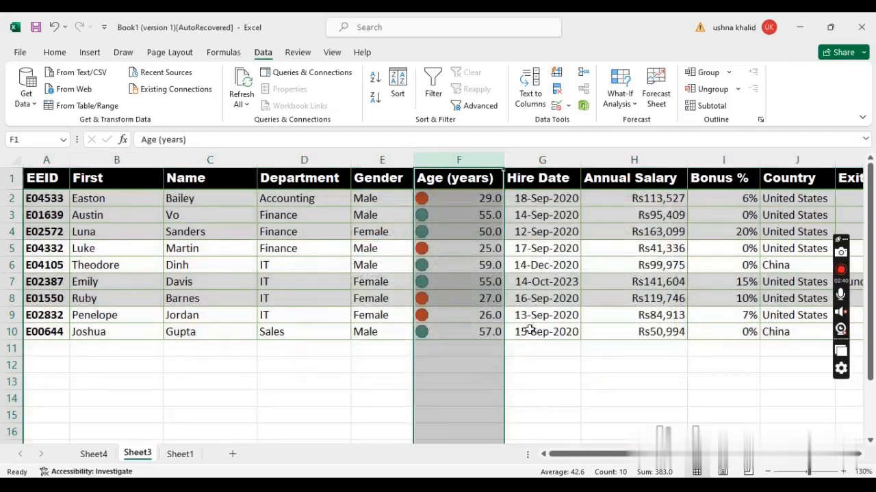
click(432, 261)
click(282, 210)
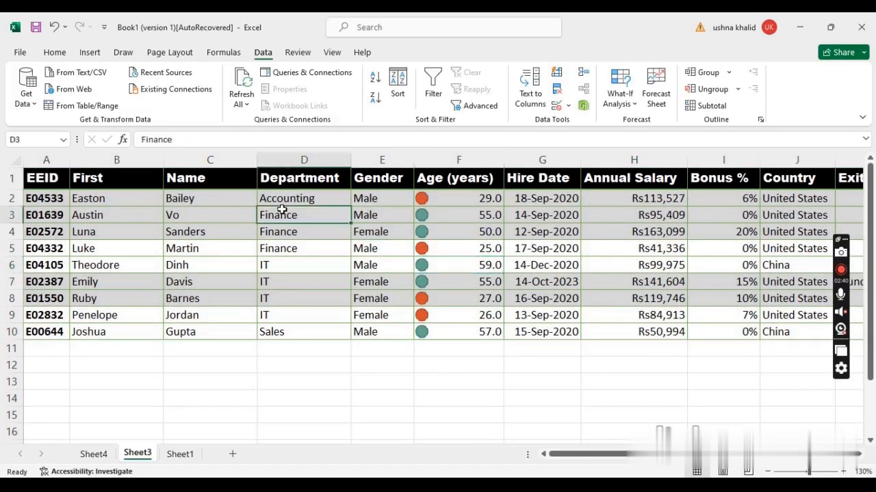
click(438, 220)
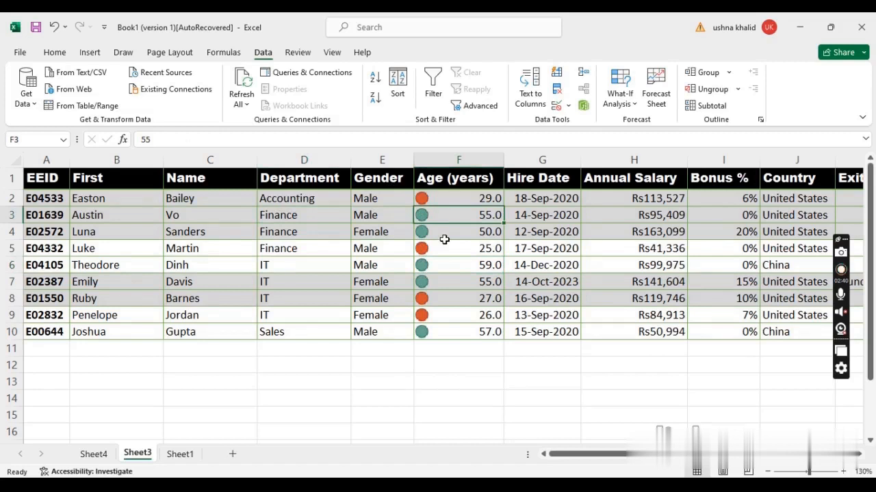
click(425, 250)
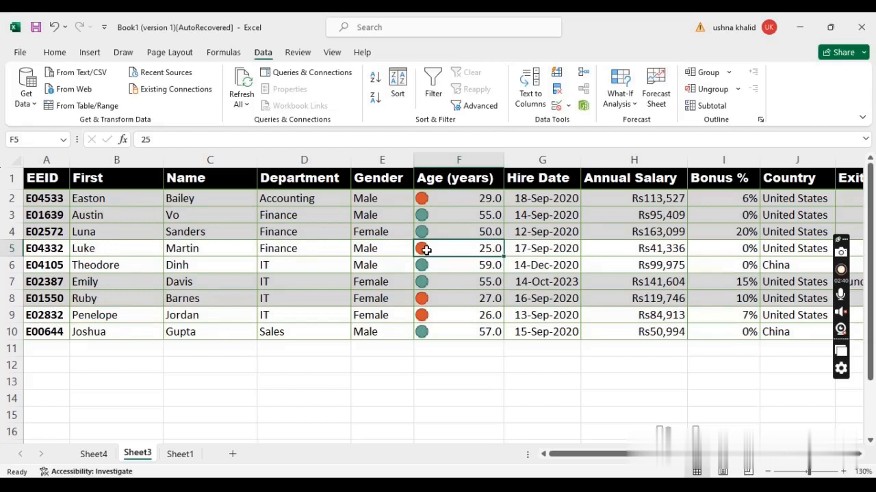
click(440, 196)
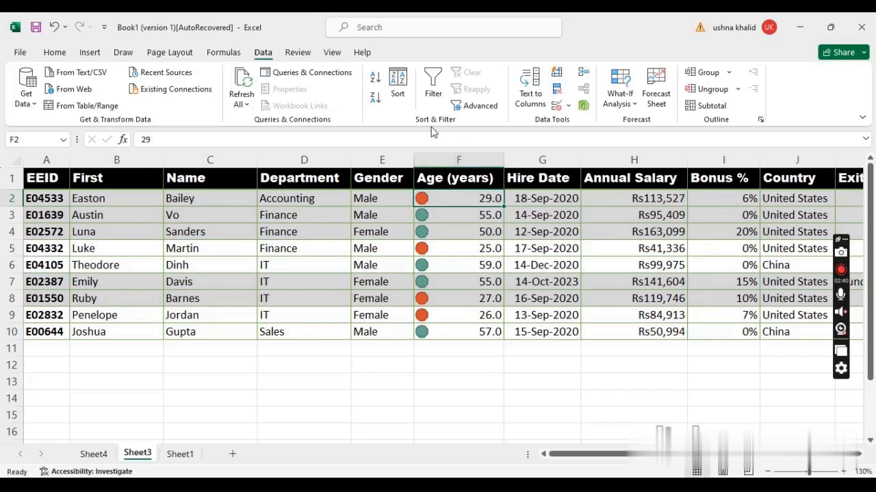
click(381, 159)
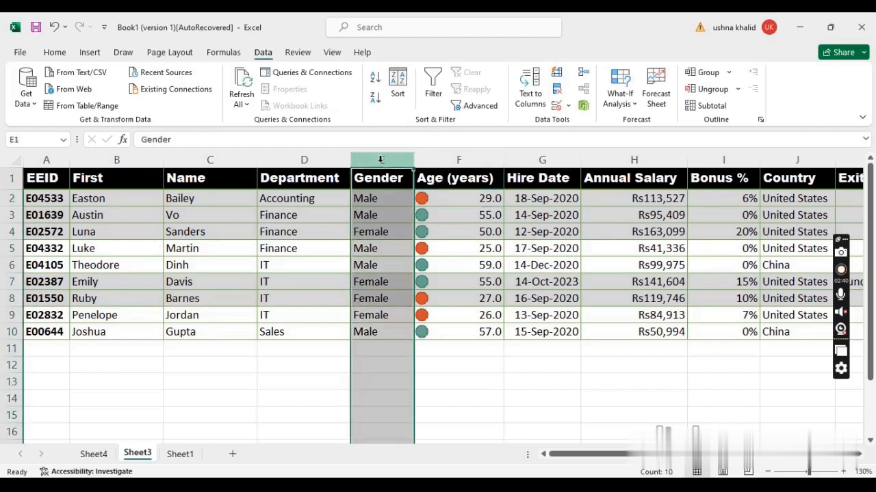
click(398, 85)
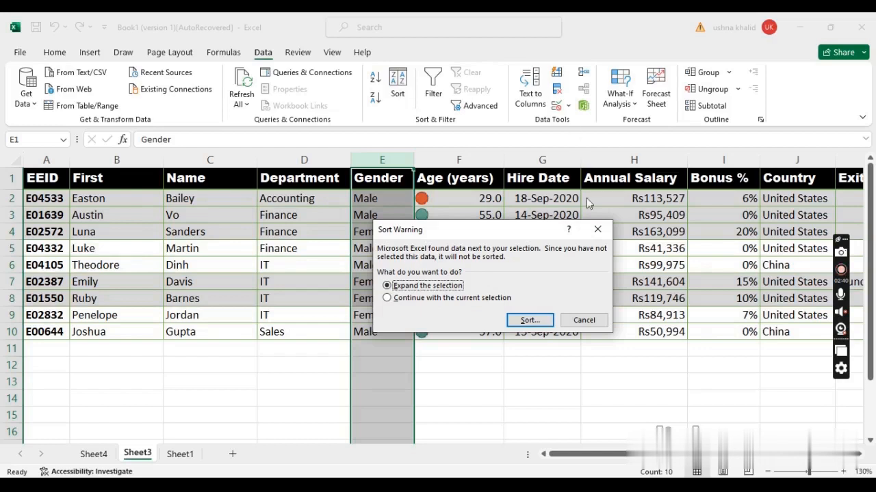
click(597, 229)
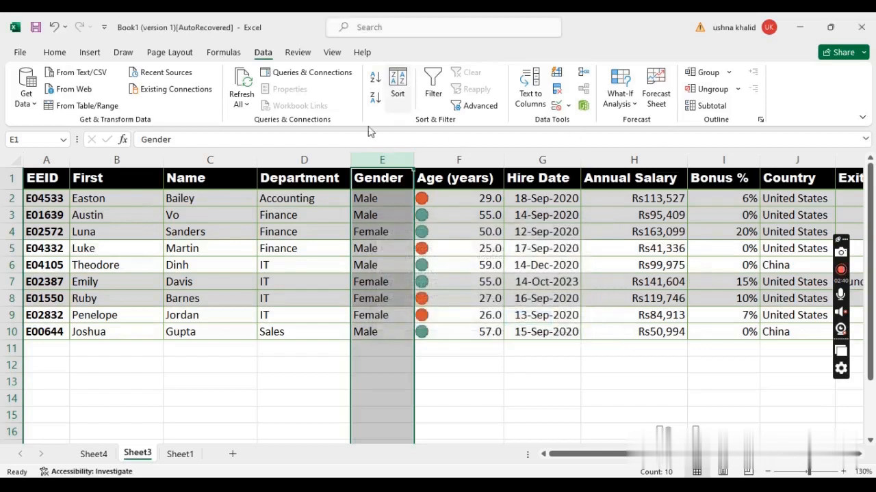
Start a custom sort from the Department column with the selection expanded, setting the first level to Age (years), Cell Values, Largest to Smallest.
click(303, 160)
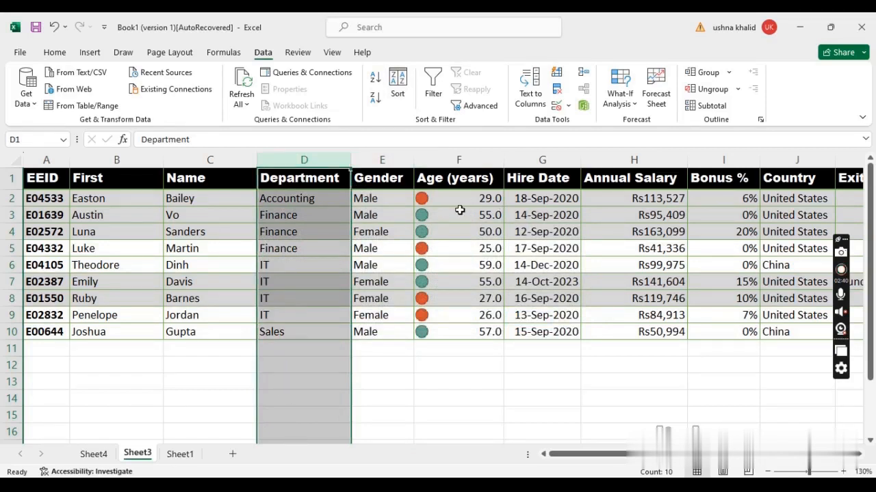
click(397, 84)
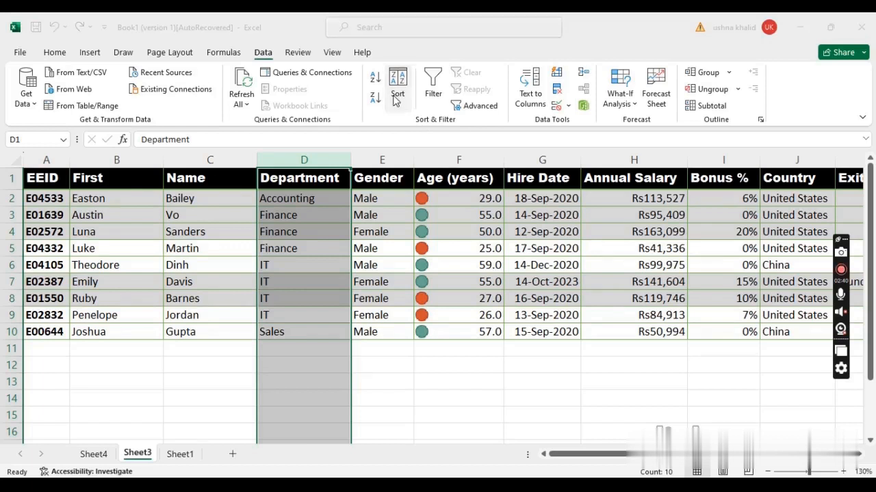
click(528, 320)
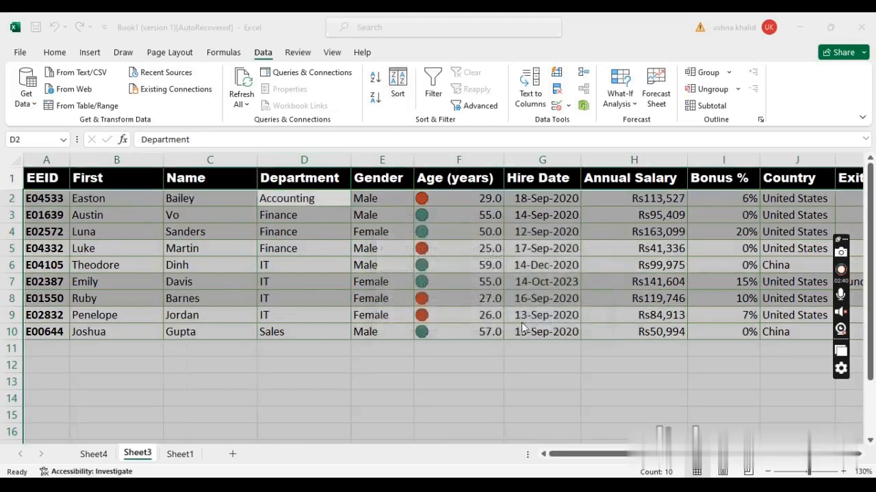
click(415, 262)
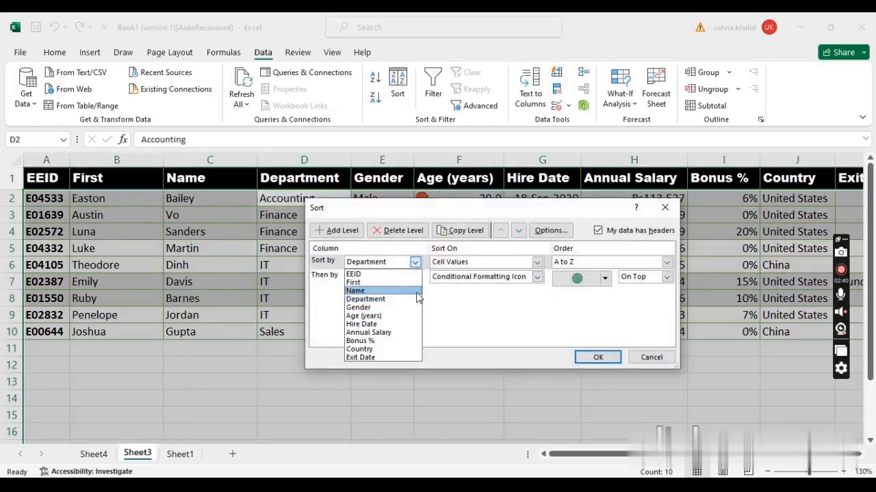
click(374, 317)
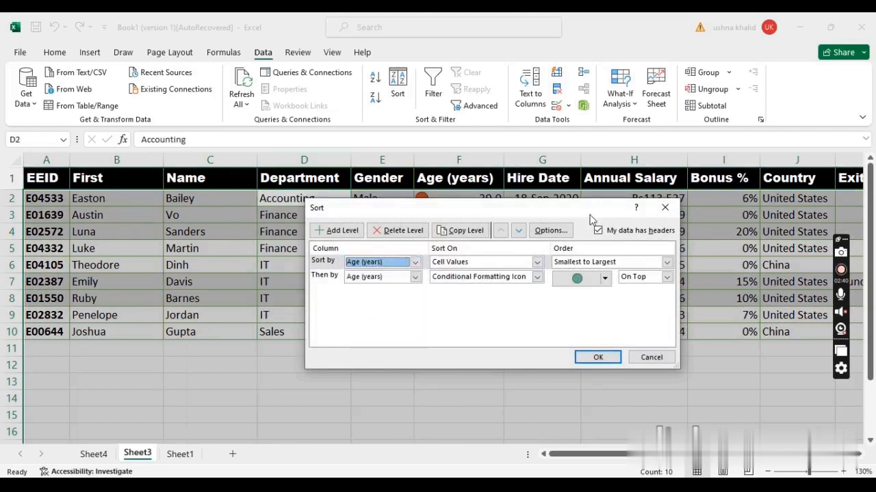
click(538, 262)
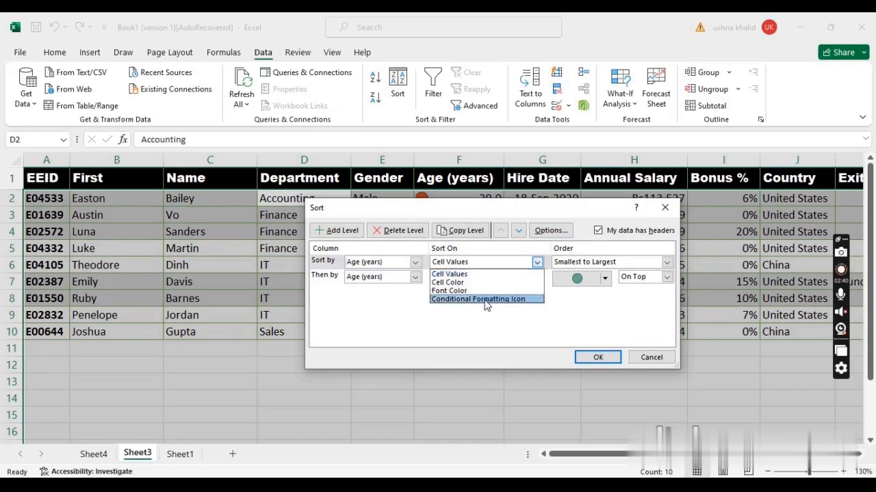
click(540, 260)
click(666, 262)
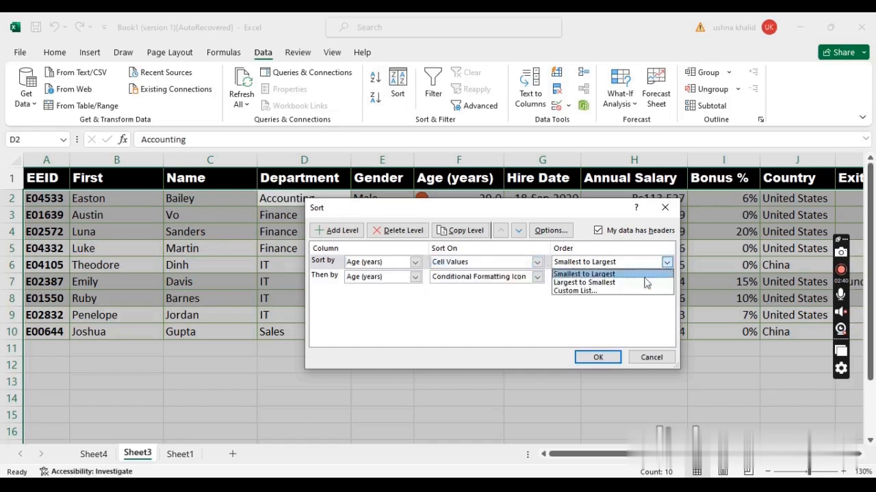
click(665, 265)
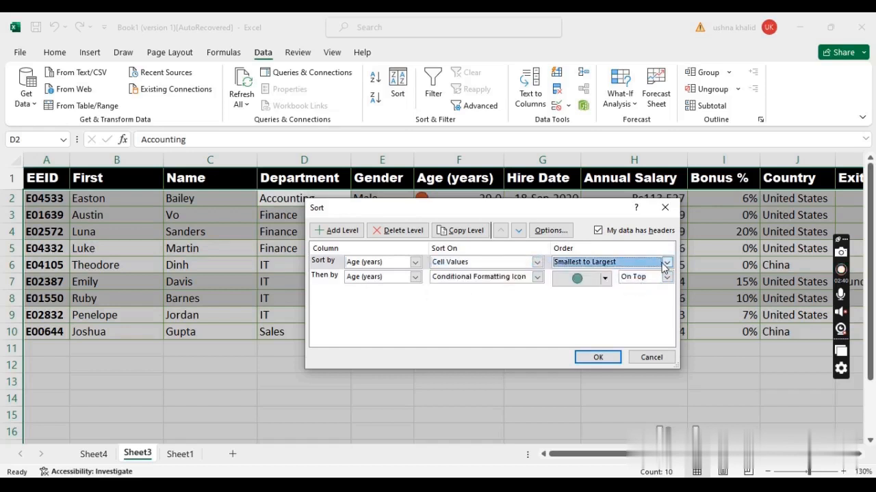
click(664, 266)
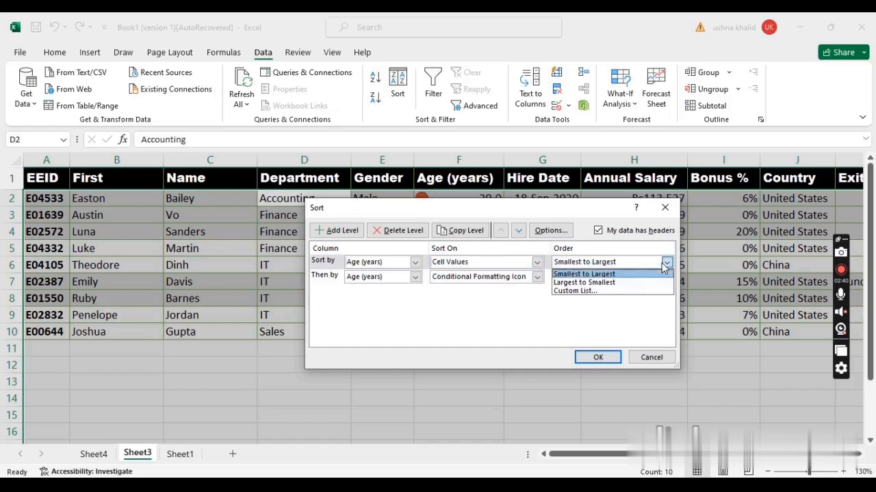
click(627, 284)
Change the second sort level to Department on Cell Values, A to Z, and apply the sort.
click(415, 276)
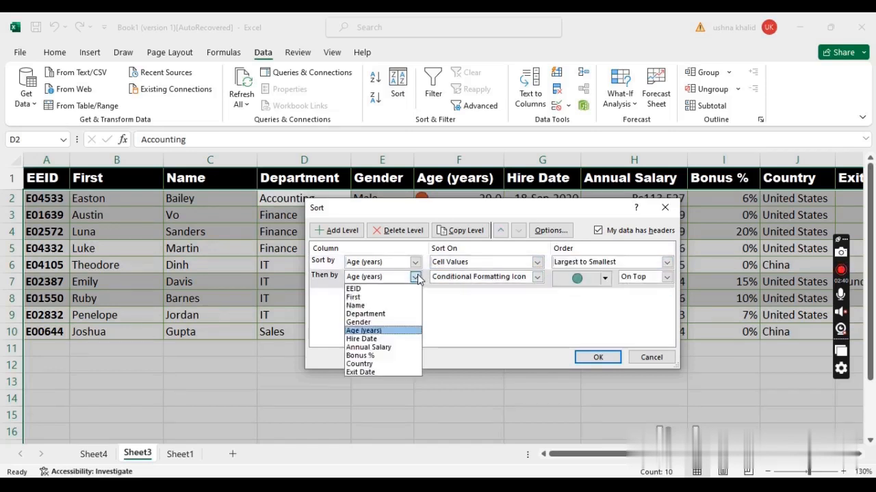
click(392, 314)
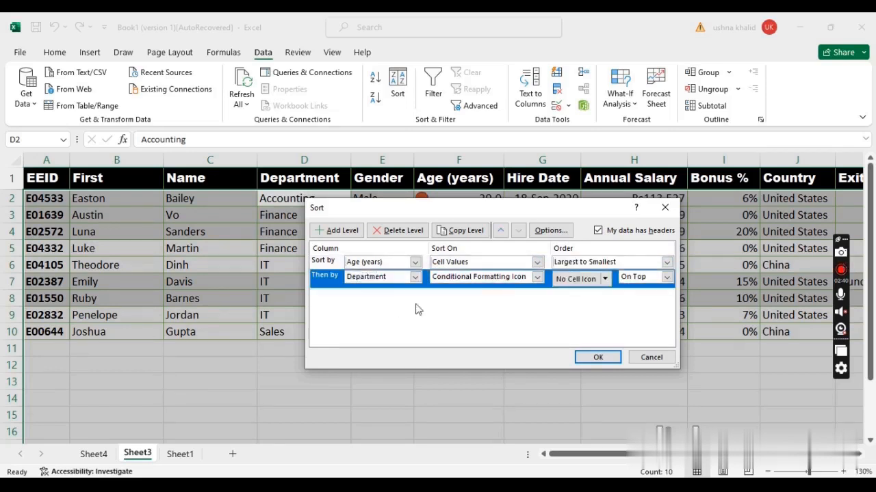
click(537, 277)
click(498, 291)
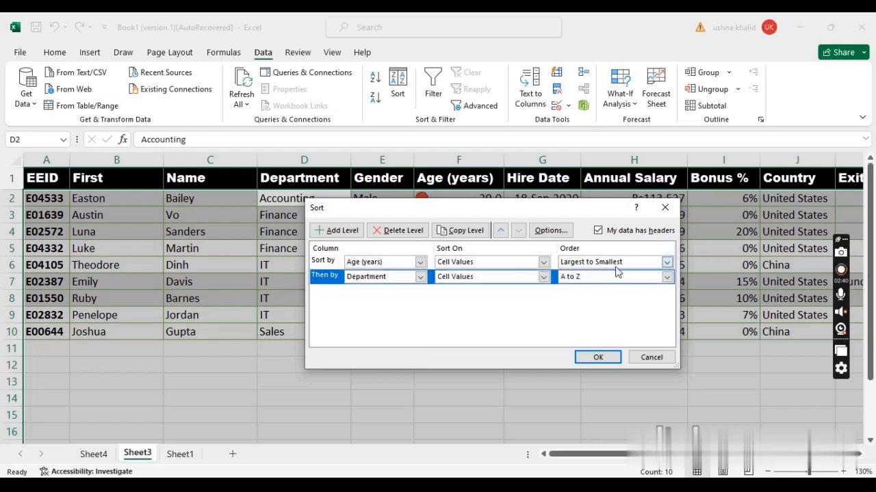
click(599, 358)
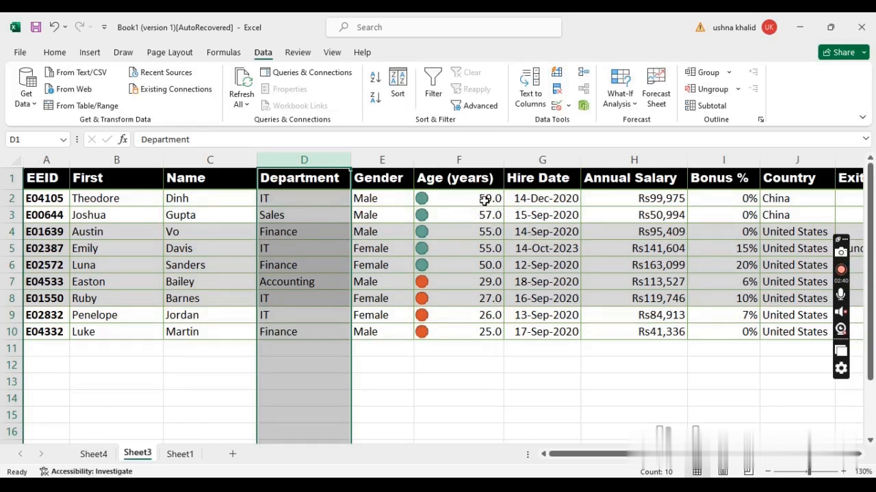
Check the Department entries of the age-sorted rows, comparing those at the higher ages.
click(282, 203)
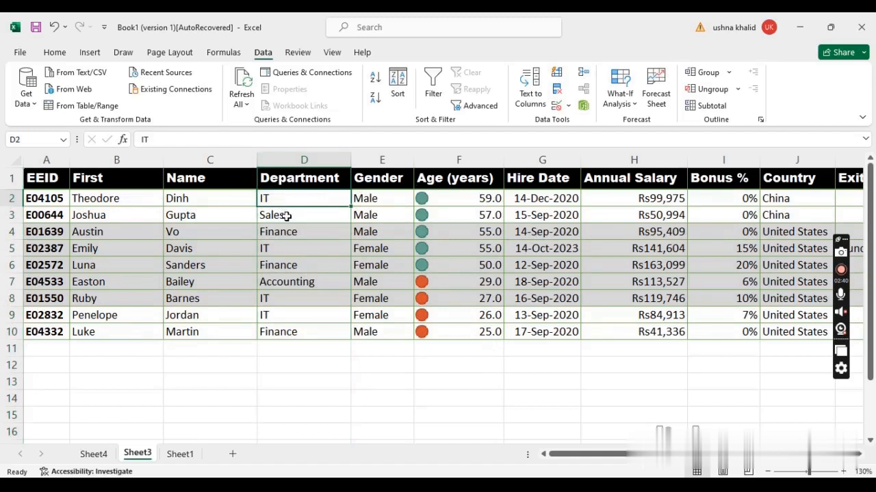
click(287, 216)
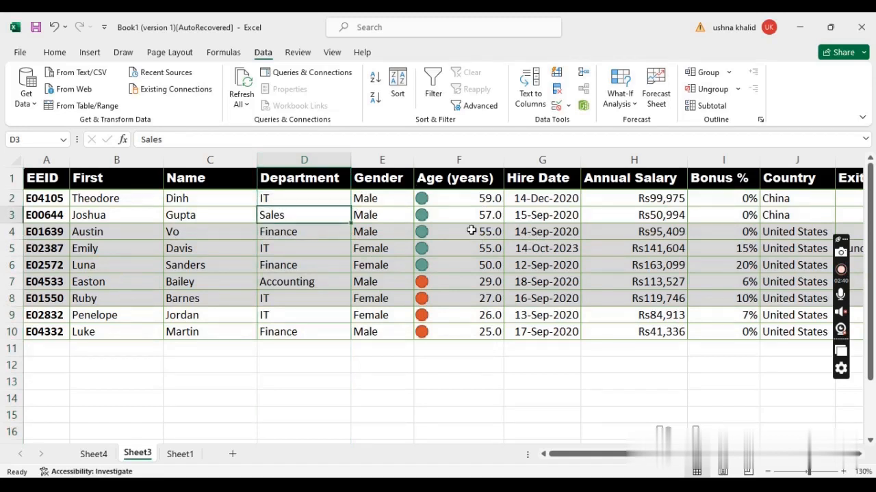
click(267, 233)
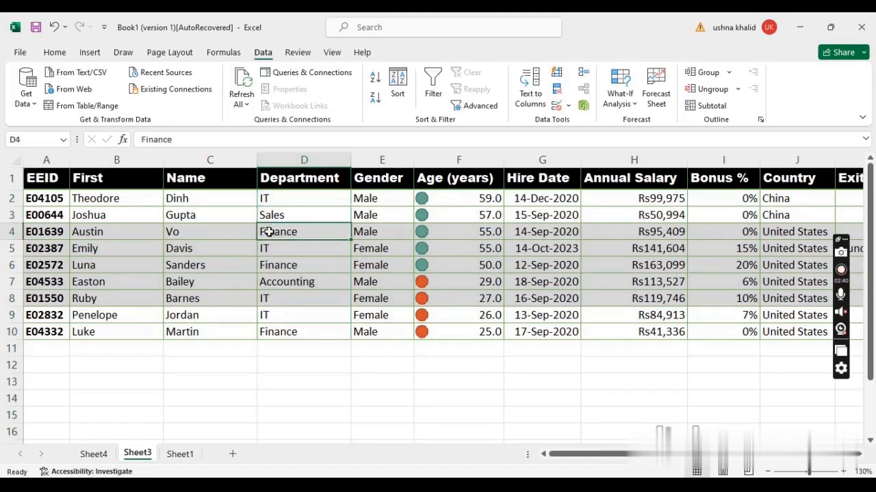
click(270, 260)
click(286, 233)
click(270, 265)
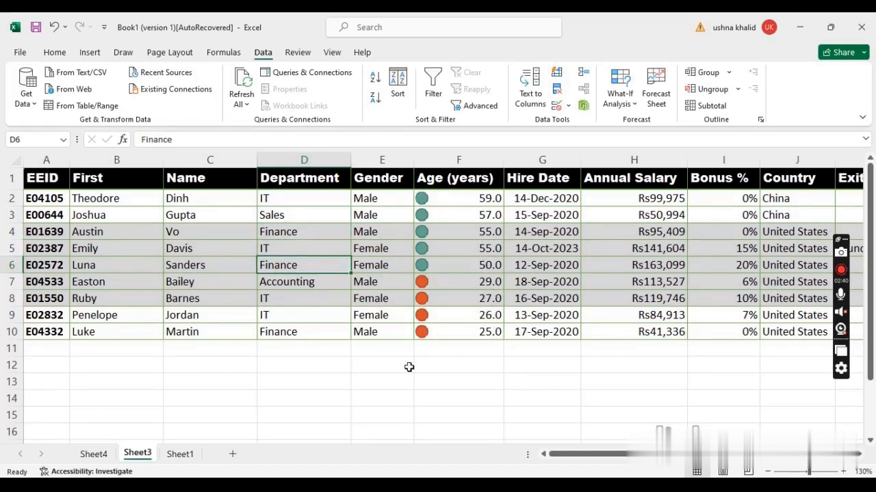
Add a Gender sort level on Cell Values, A to Z, between Age (years) and Department, and apply the sort.
click(399, 88)
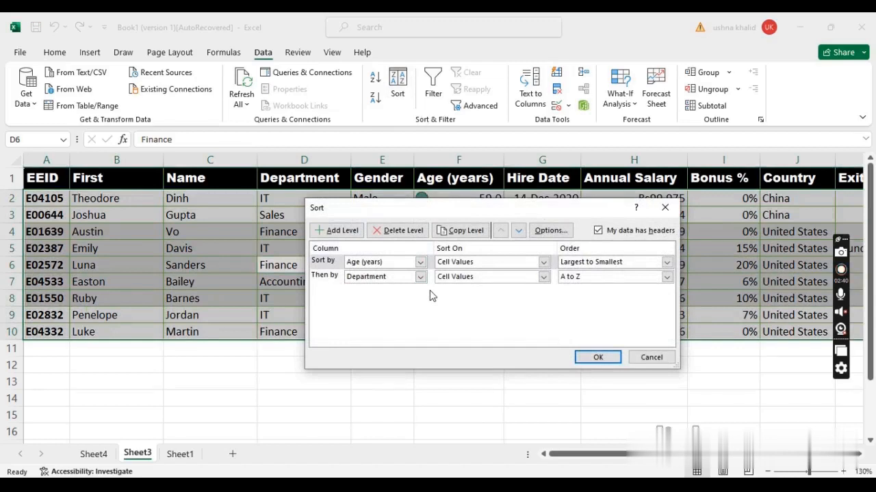
click(359, 232)
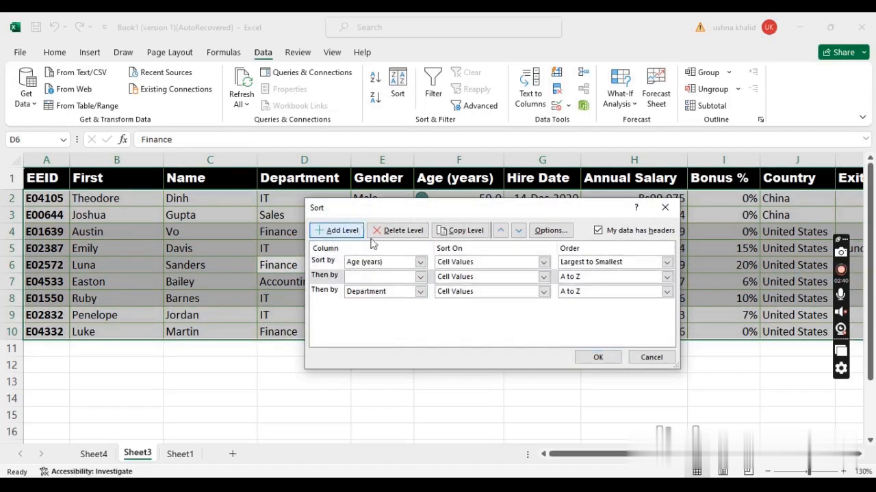
click(420, 277)
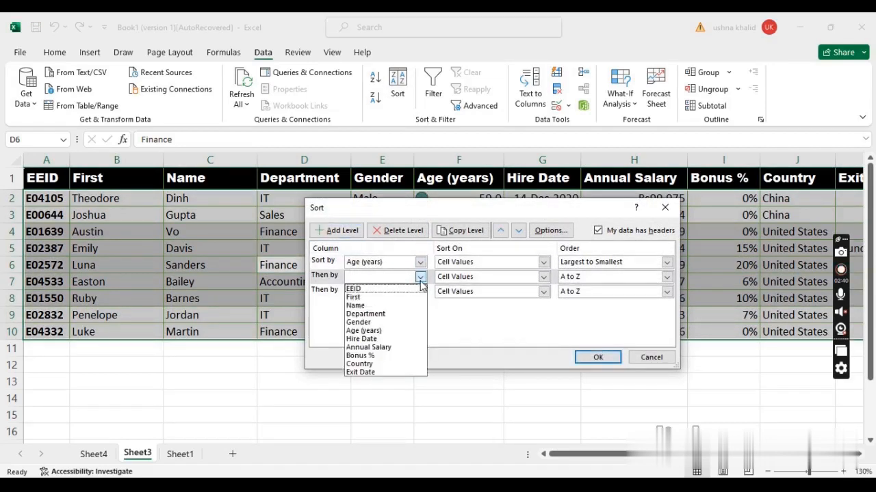
click(391, 325)
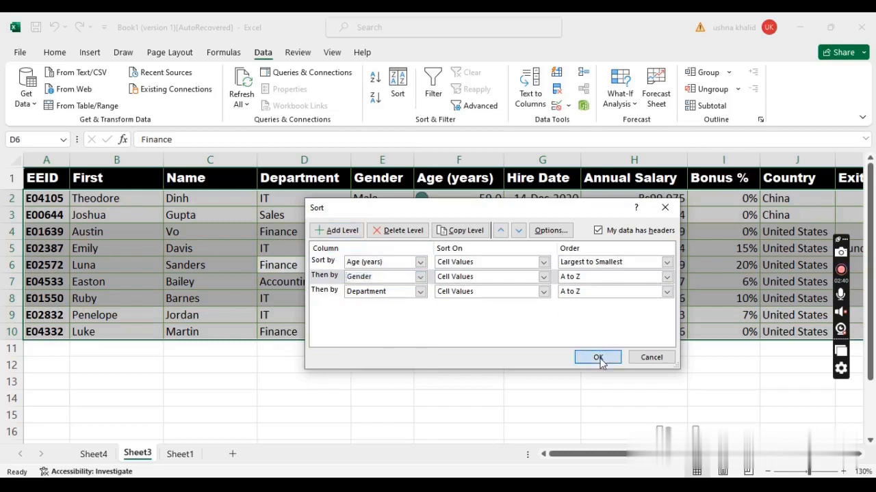
click(597, 358)
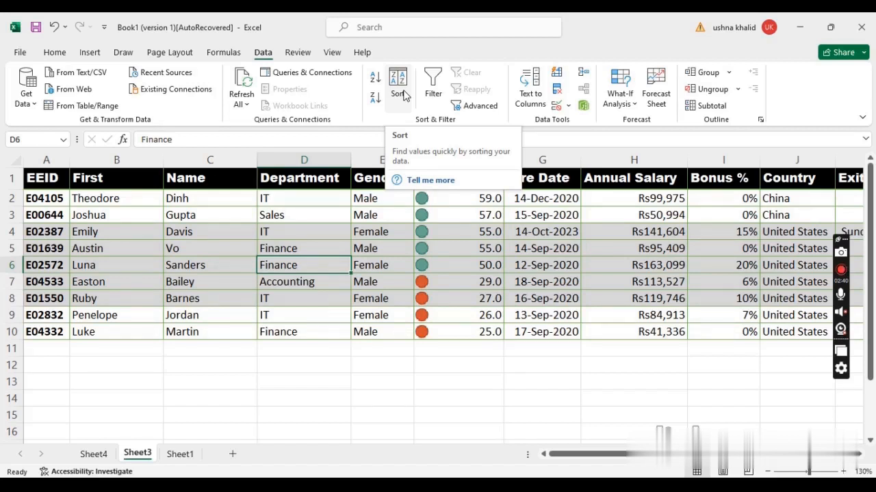
Turn on filtering for the table and filter the Department column to exclude Finance and Sales.
click(443, 106)
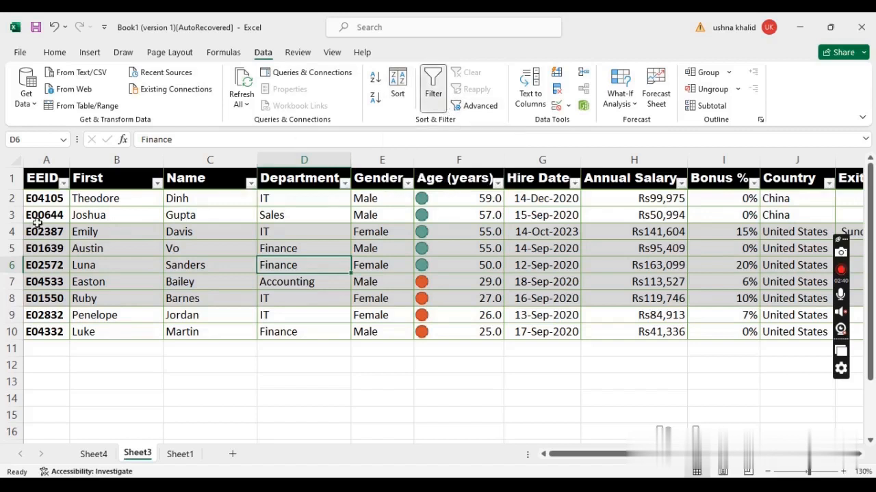
click(250, 183)
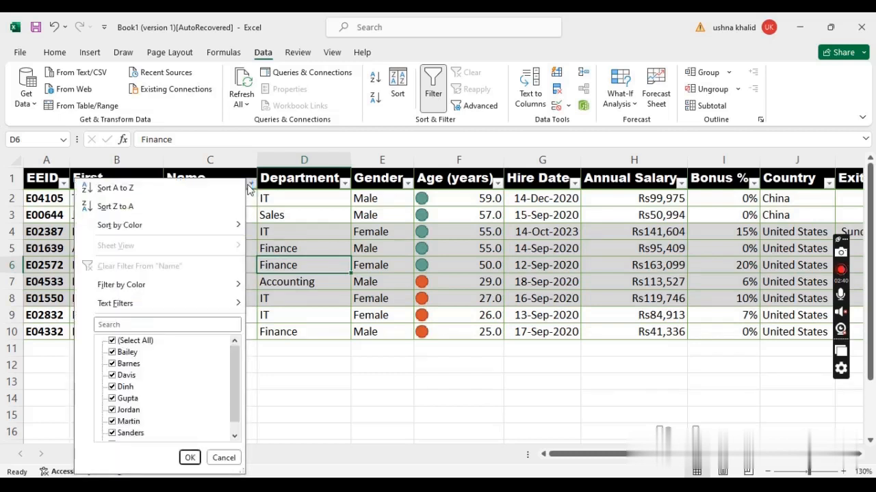
click(297, 457)
click(345, 183)
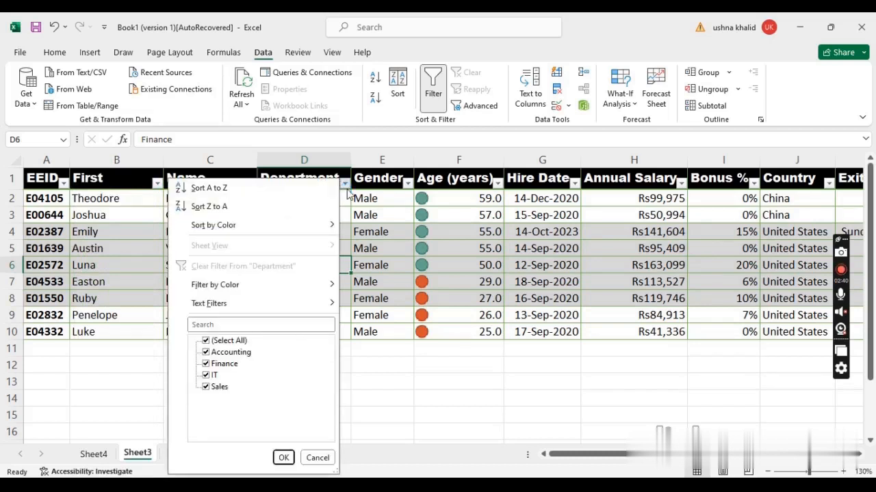
click(206, 366)
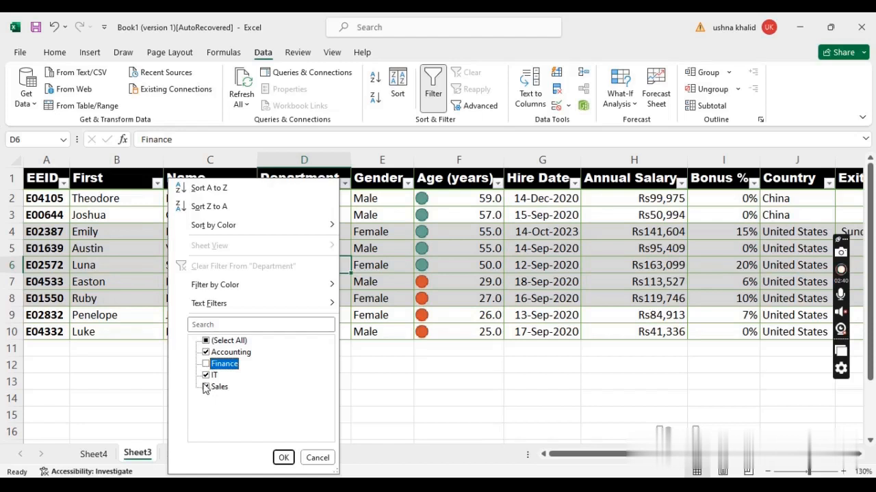
click(206, 387)
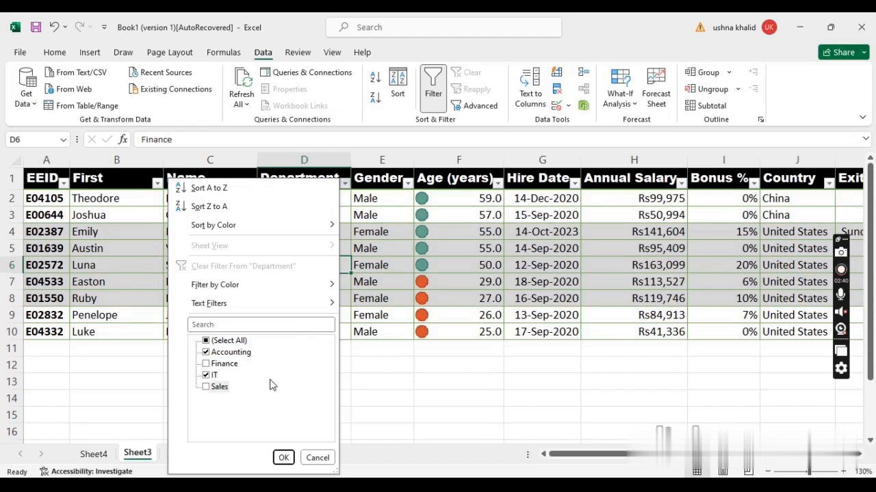
click(285, 458)
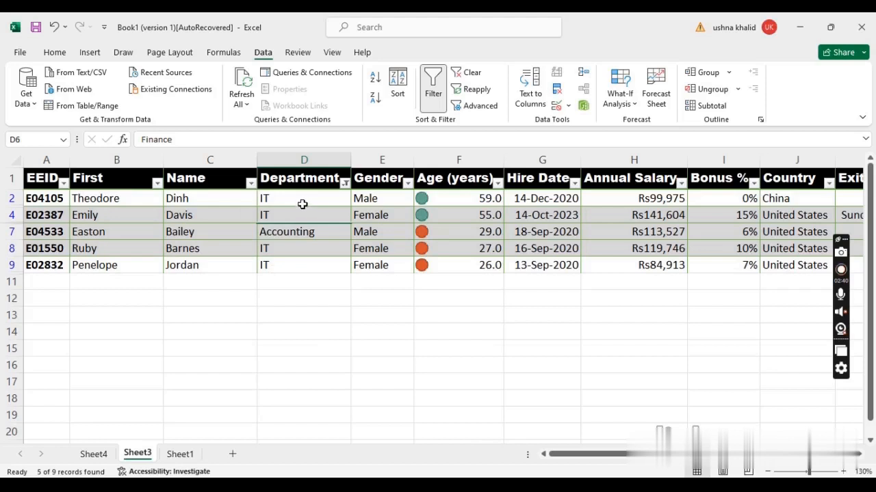
Sort the filtered rows by Department from A to Z.
click(344, 184)
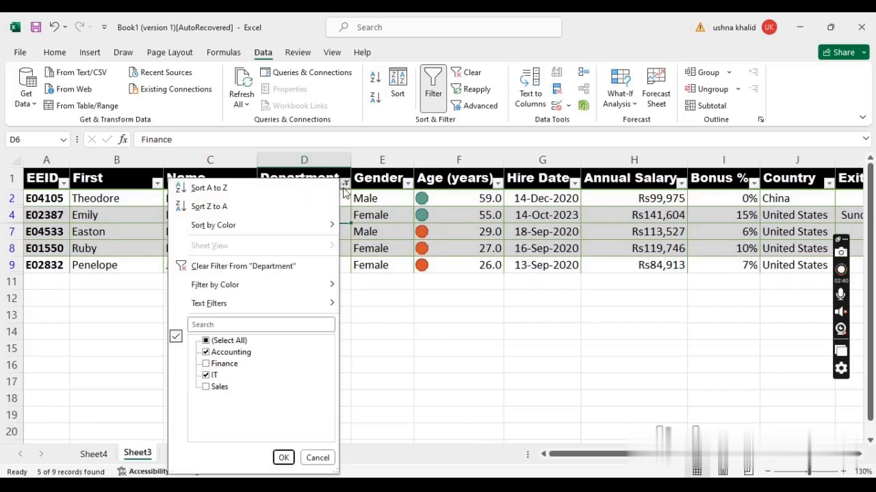
click(247, 189)
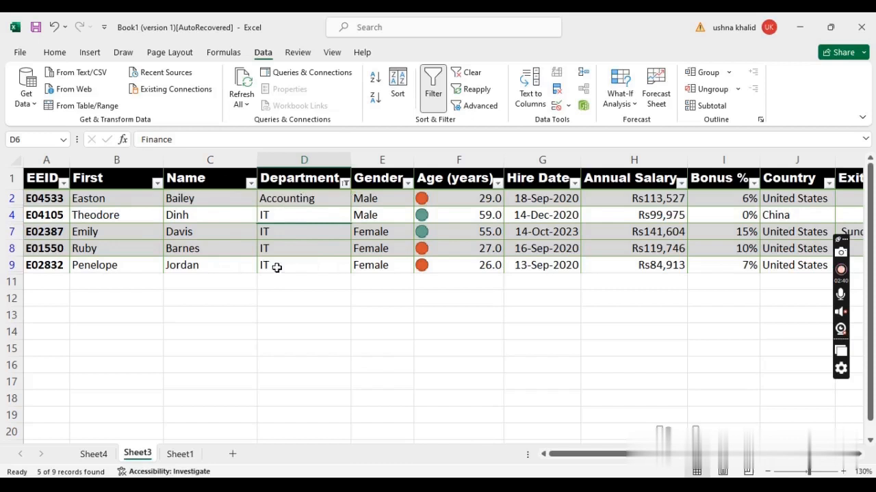
Include Finance and Sales again in the Department filter so that all departments are selected.
click(345, 186)
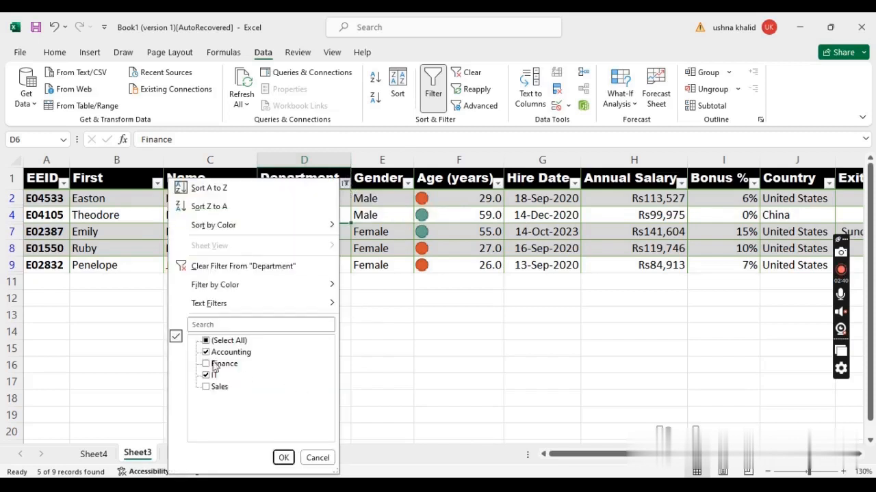
click(208, 364)
click(208, 387)
click(207, 387)
click(283, 458)
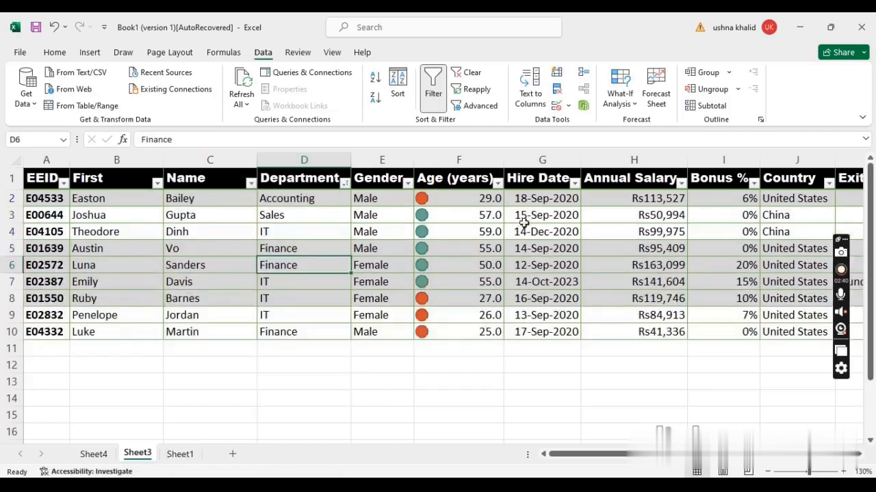
Filter the Age (years) column to exclude the ages 50, 55, 57 and 59.
click(498, 182)
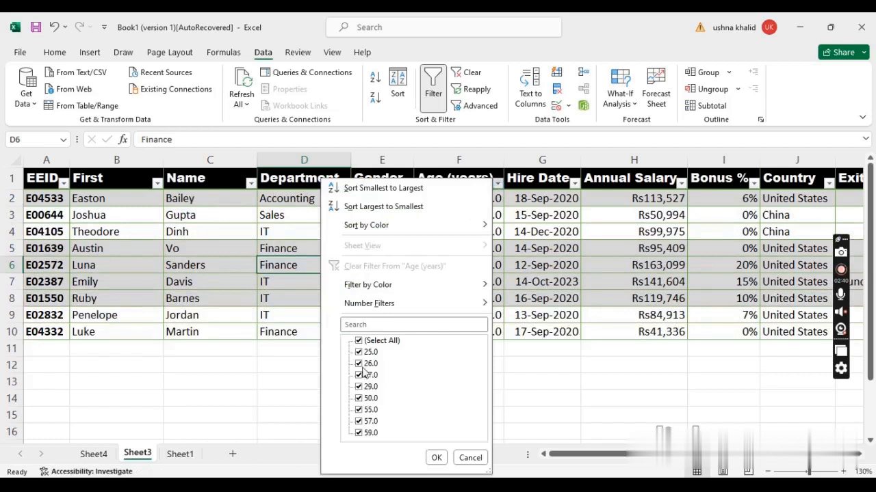
click(359, 398)
click(358, 410)
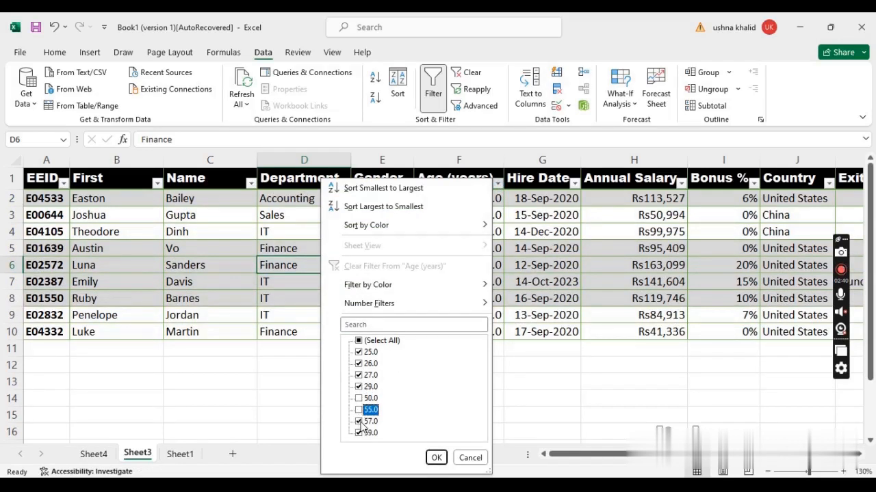
click(358, 422)
click(358, 433)
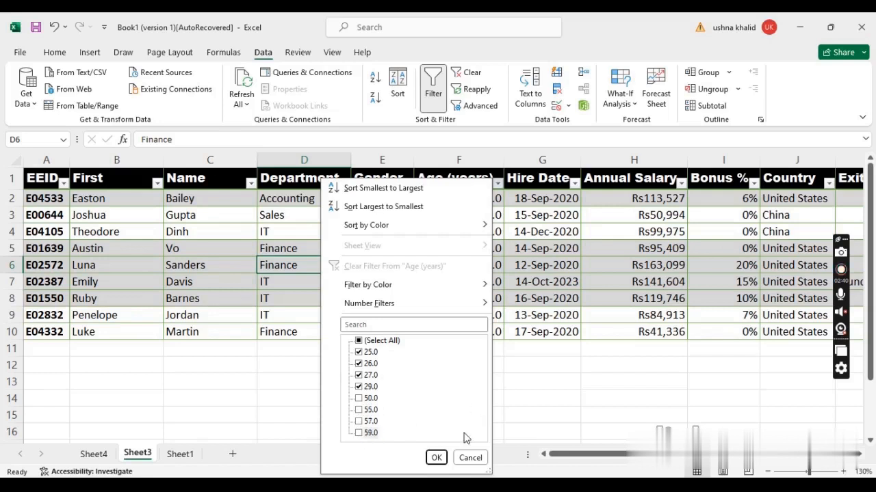
click(436, 458)
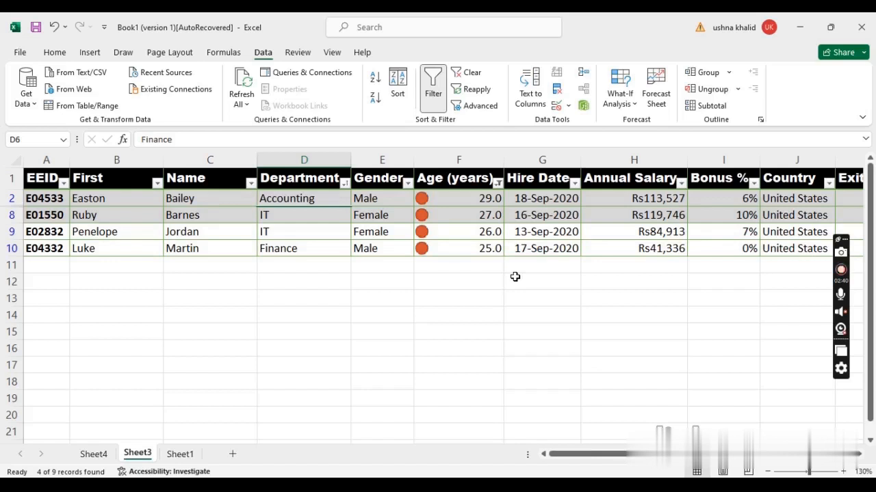
Clear the filter from the Age (years) column.
click(498, 183)
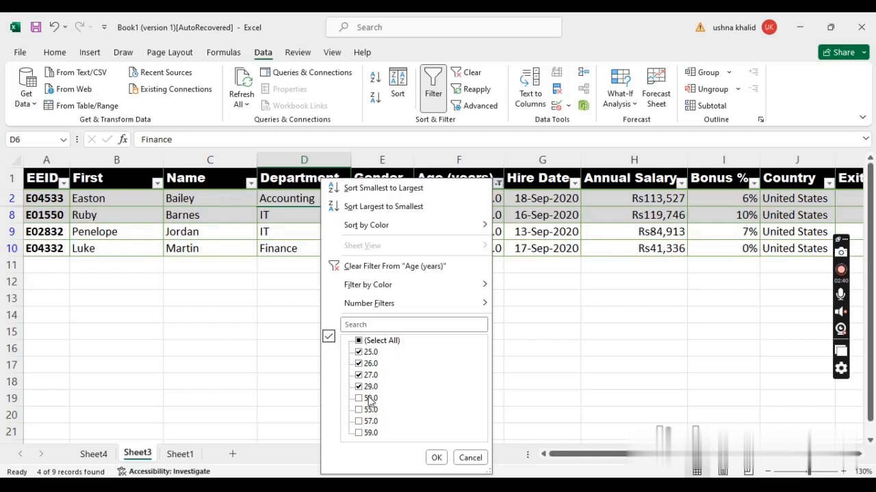
click(402, 265)
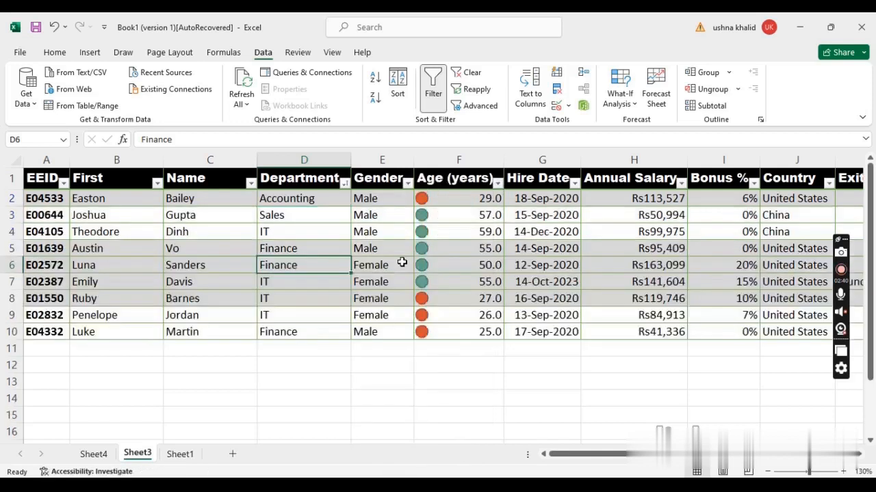